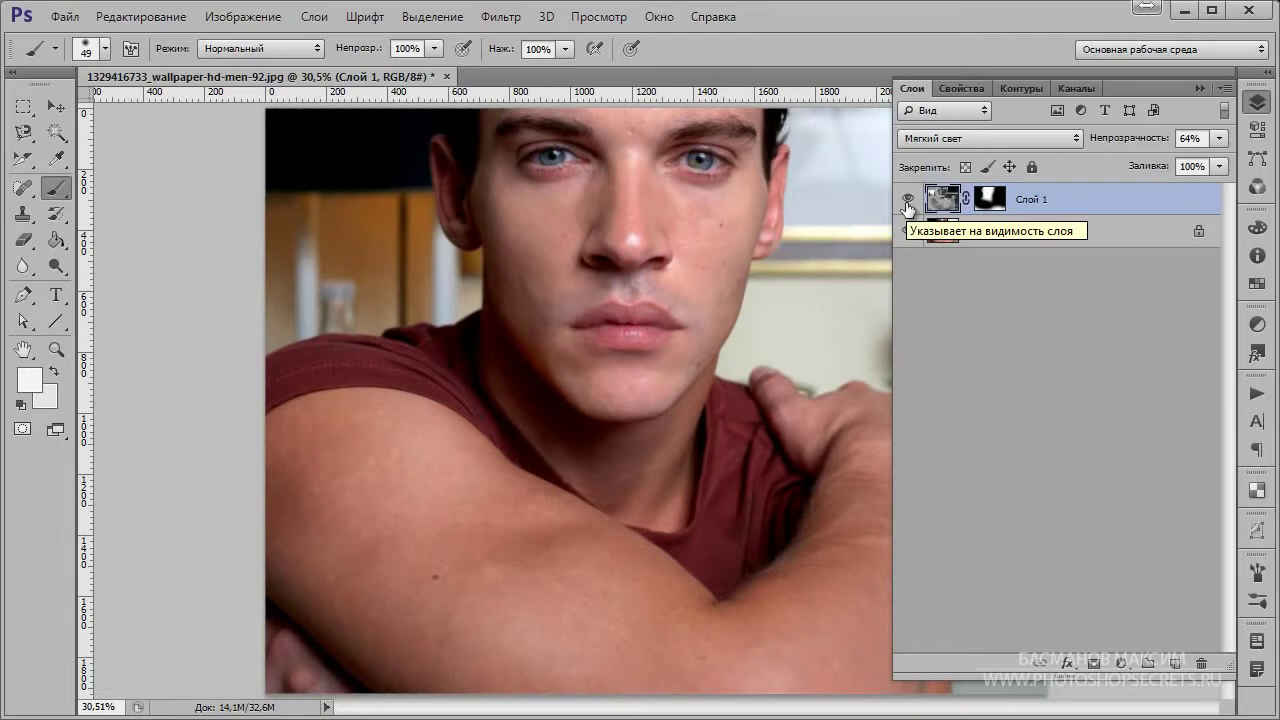
- Compare the portrait with and without the masked layer Слой 1 by switching its visibility
left_click(907, 200)
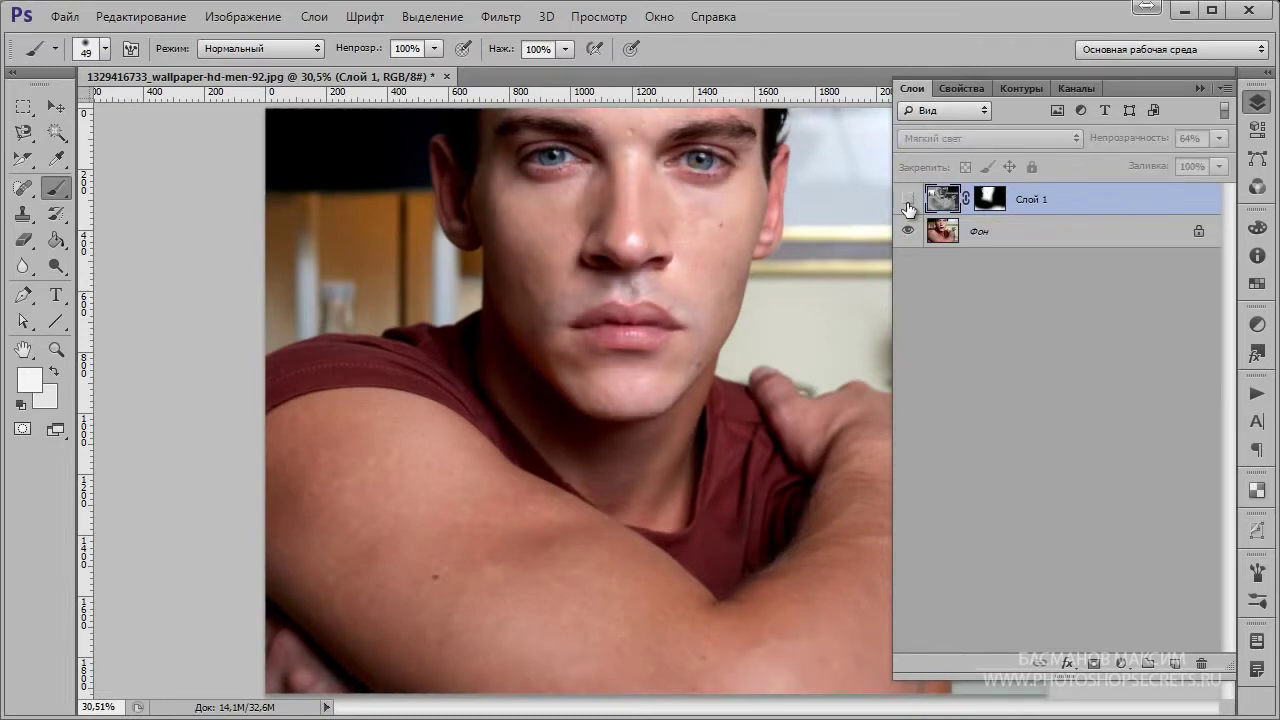
left_click(907, 200)
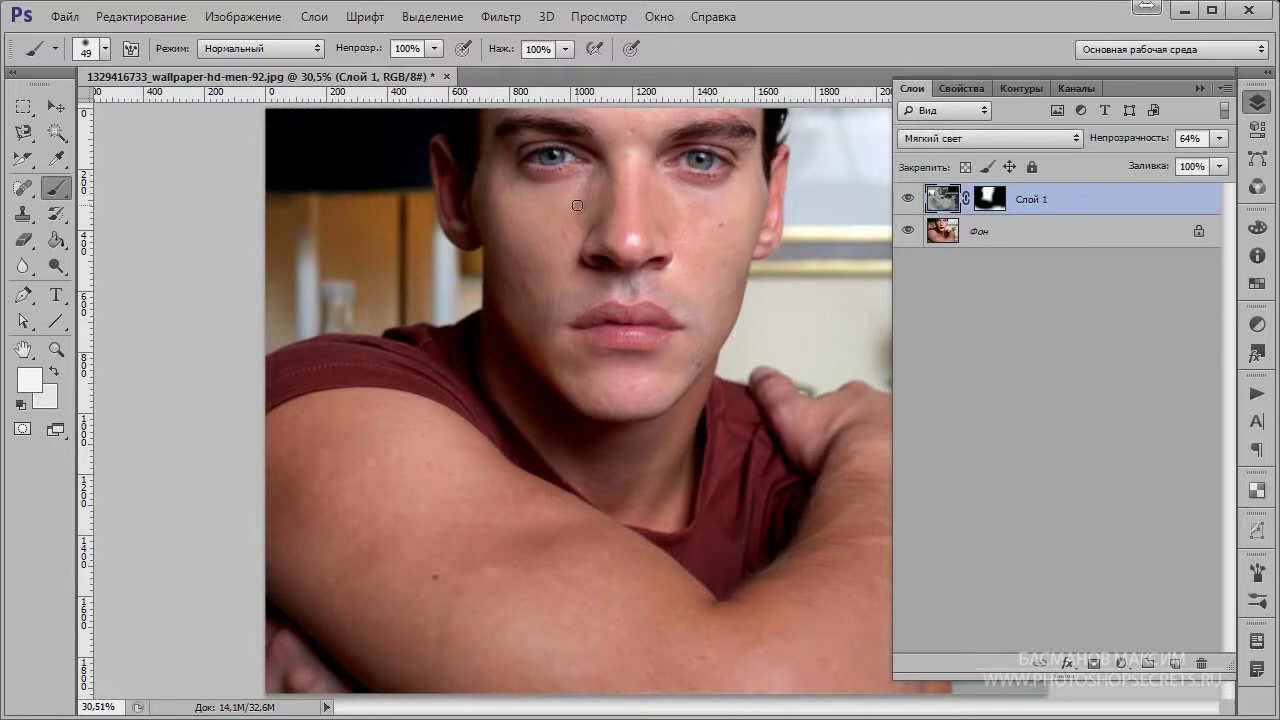
left_click(907, 200)
left_click(907, 200)
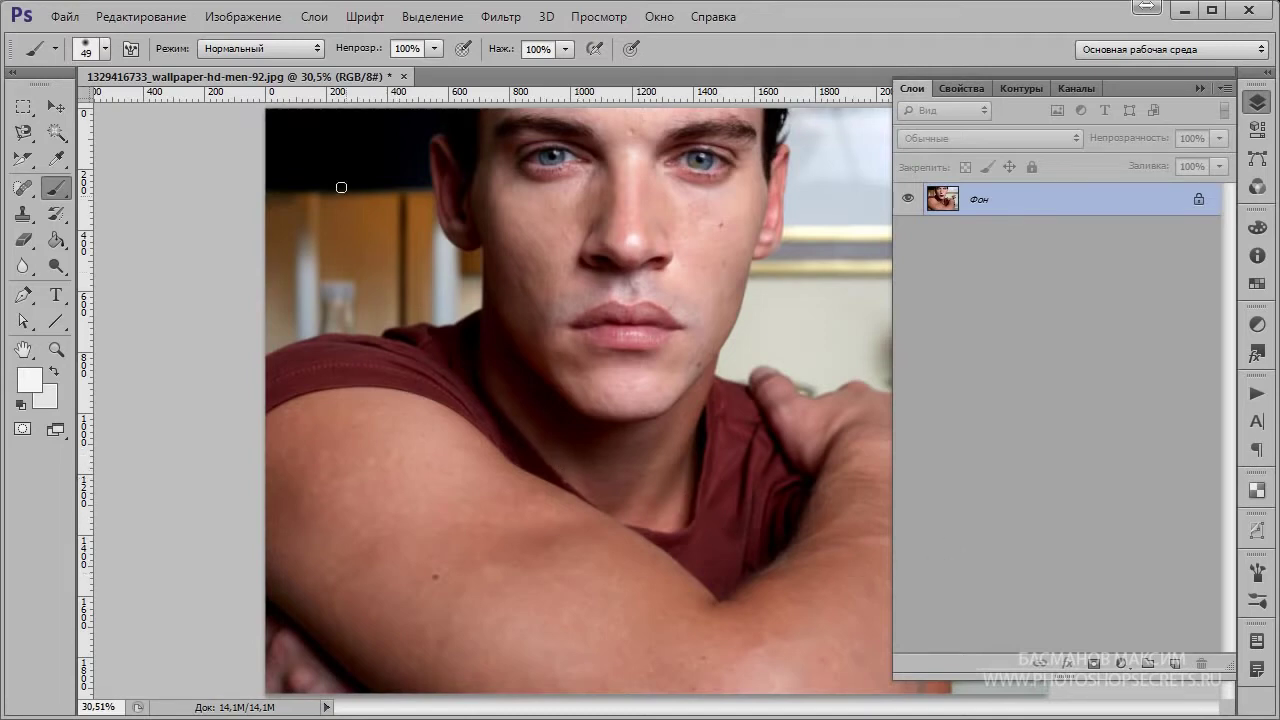
- Convert the portrait's colour mode from RGB to CMYK
left_click(228, 20)
mouse_move(289, 44)
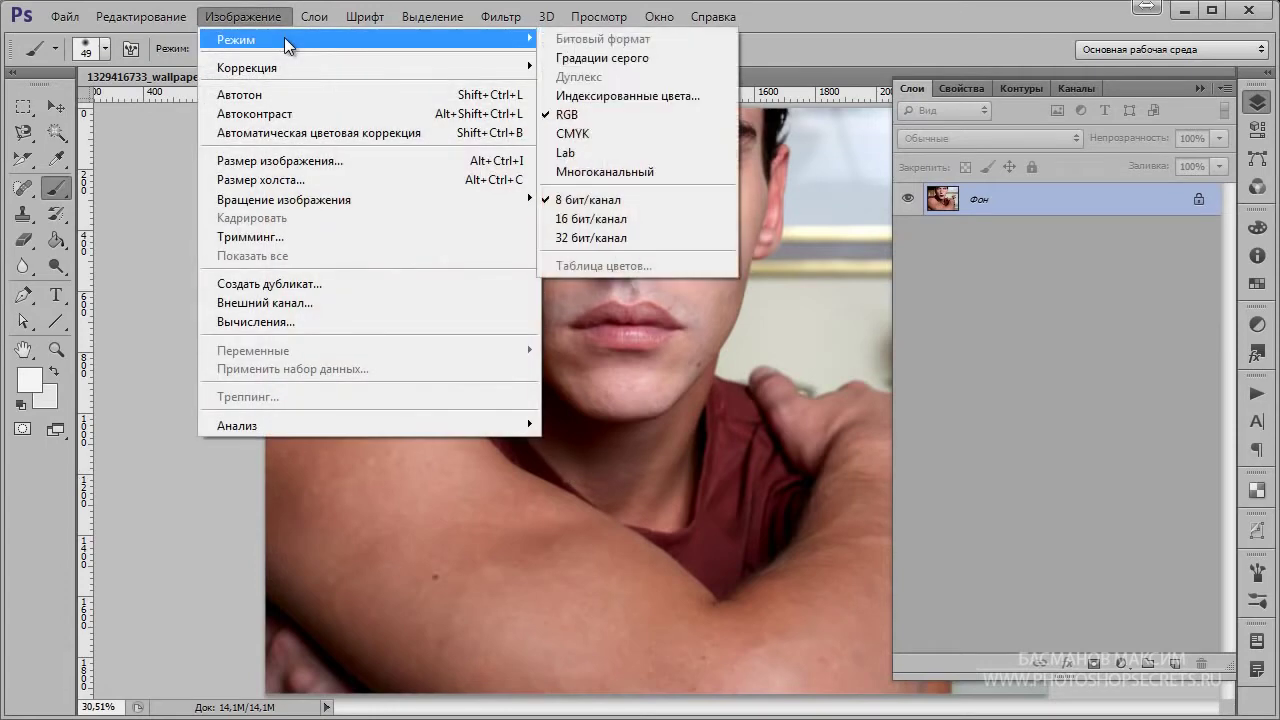
left_click(625, 136)
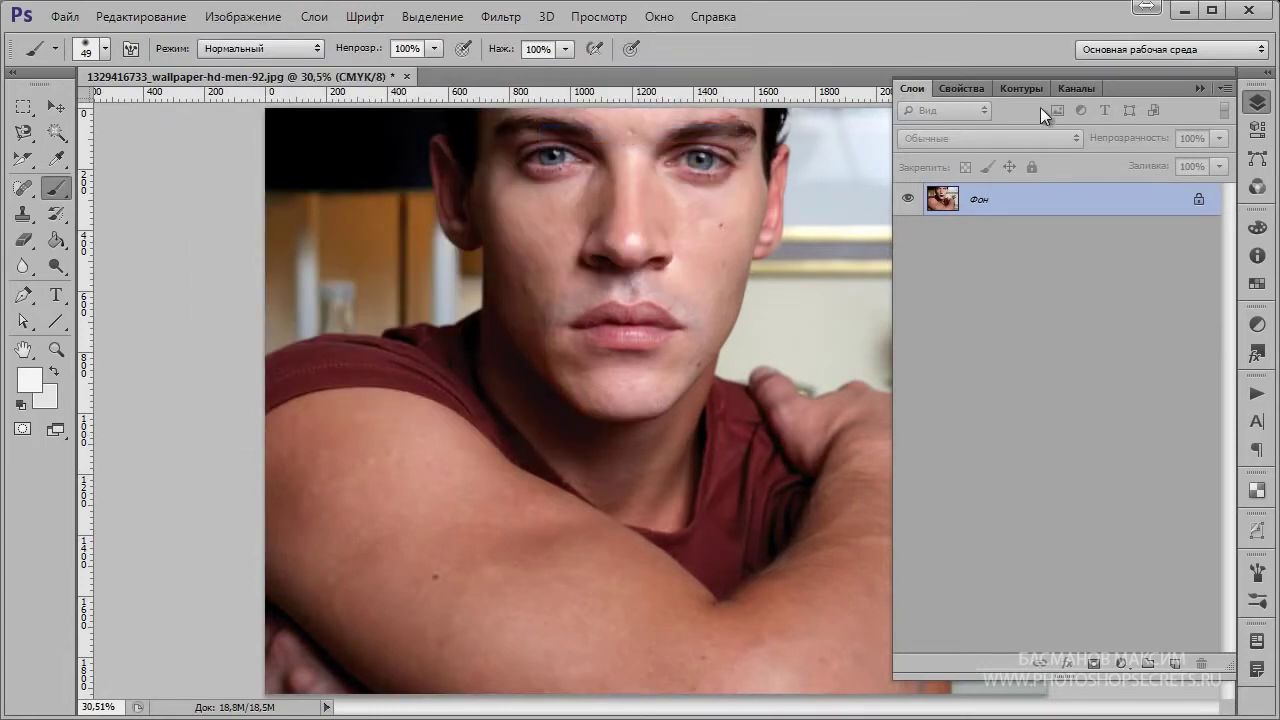
- Isolate the yellow channel (Желтая) and copy its entire contents
left_click(1063, 91)
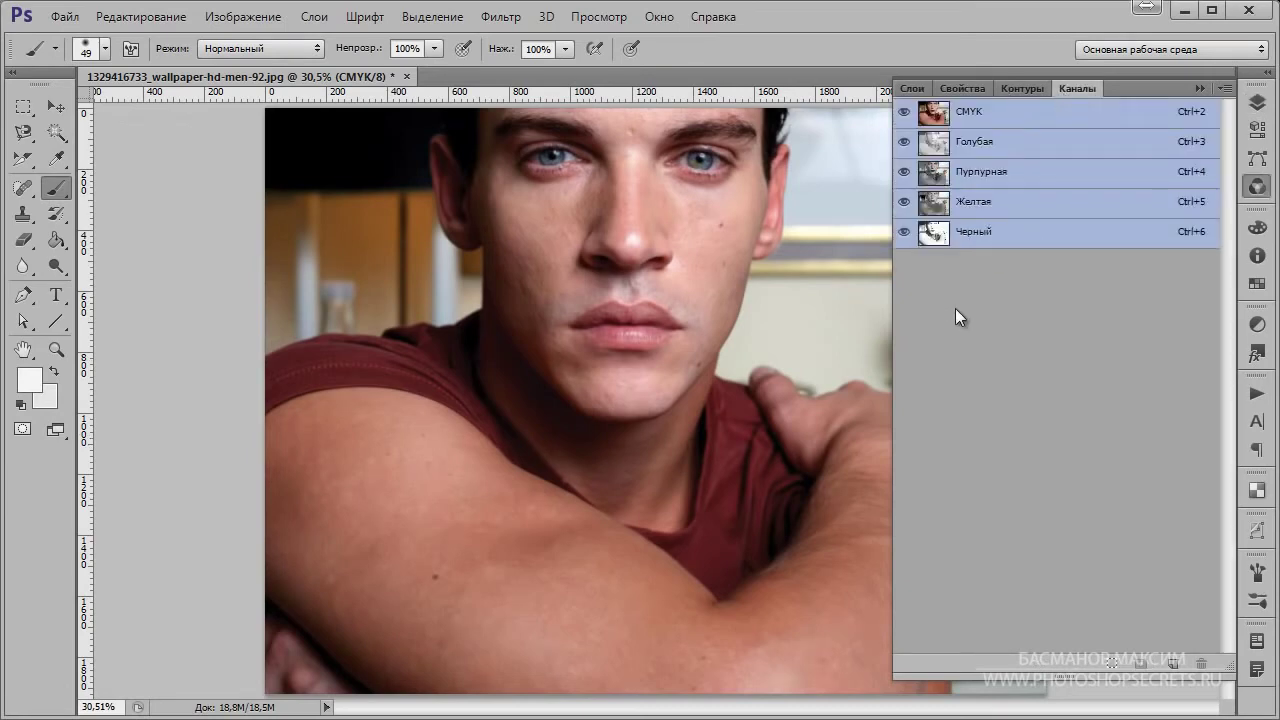
left_click(986, 204)
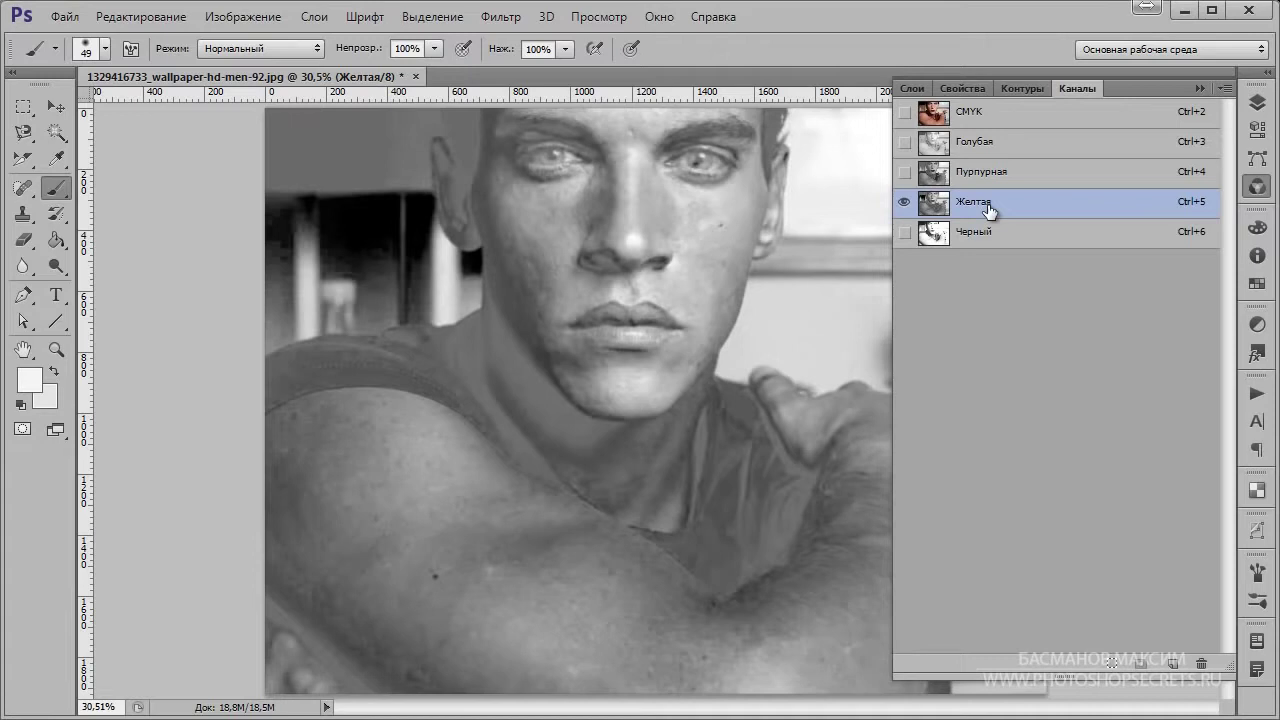
key("ctrl+a")
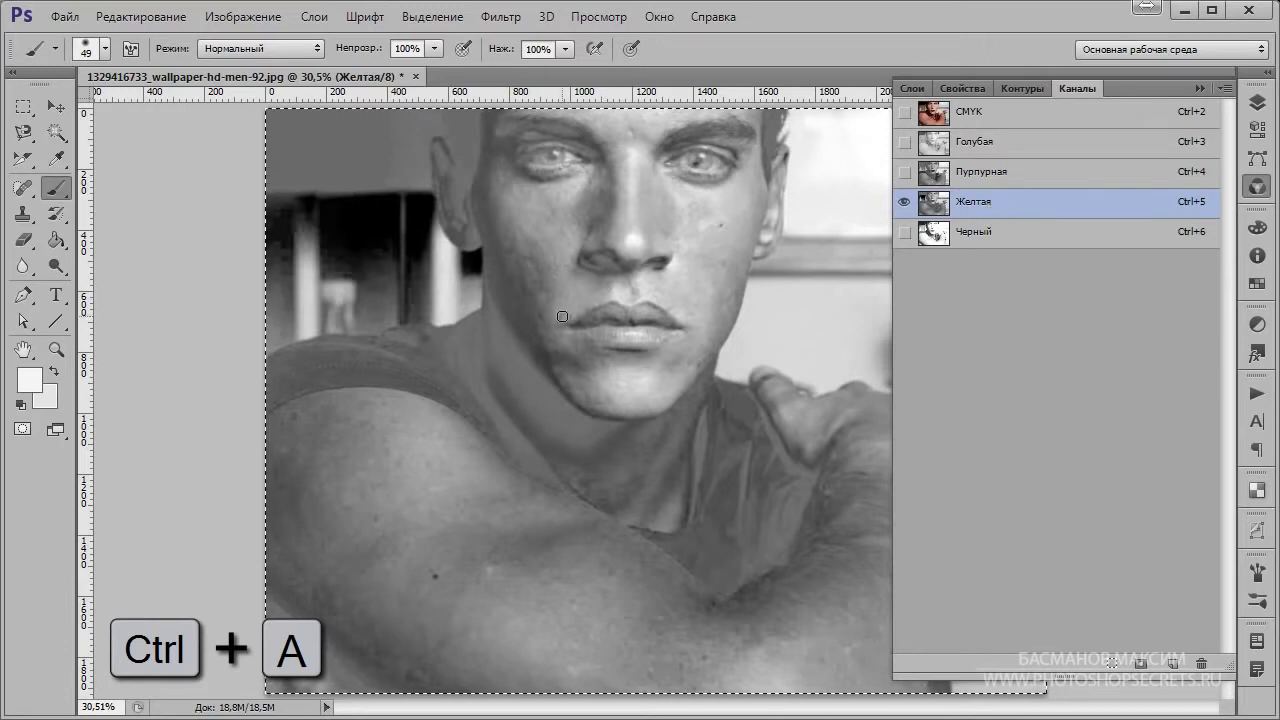
key("ctrl+c")
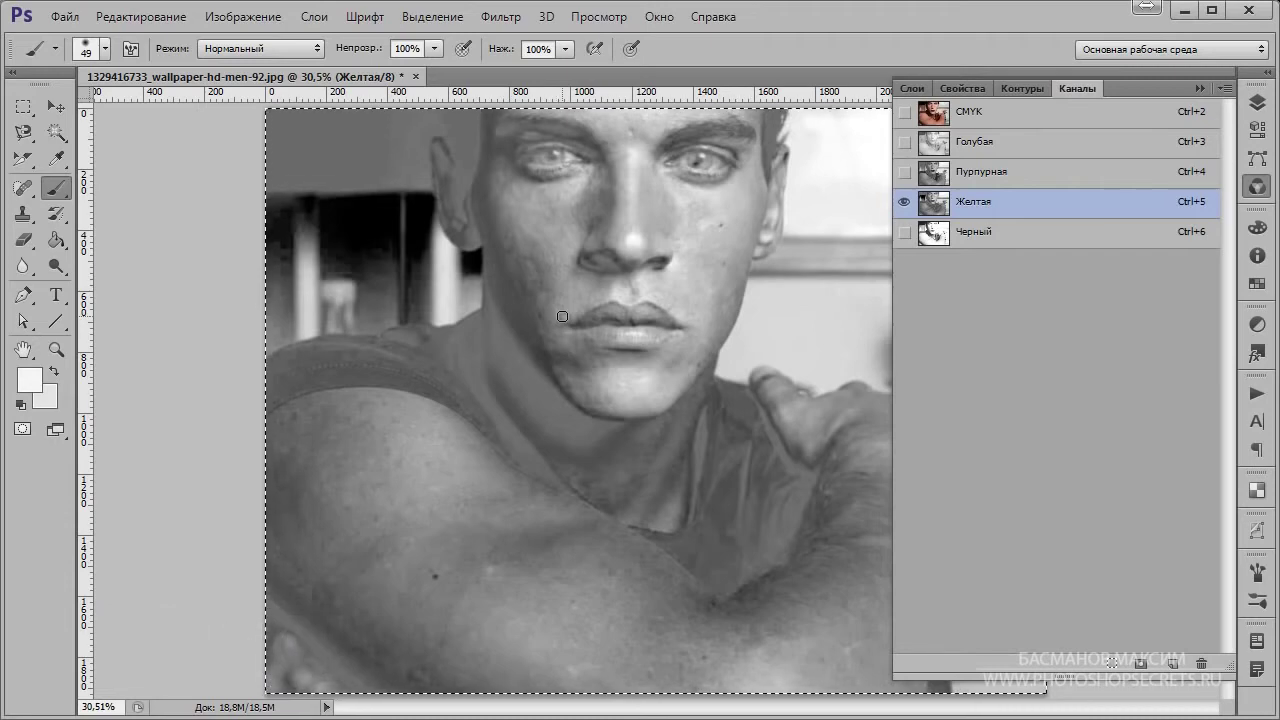
- Undo the channel selection and the CMYK conversion to bring the image back to RGB mode
left_click(268, 26)
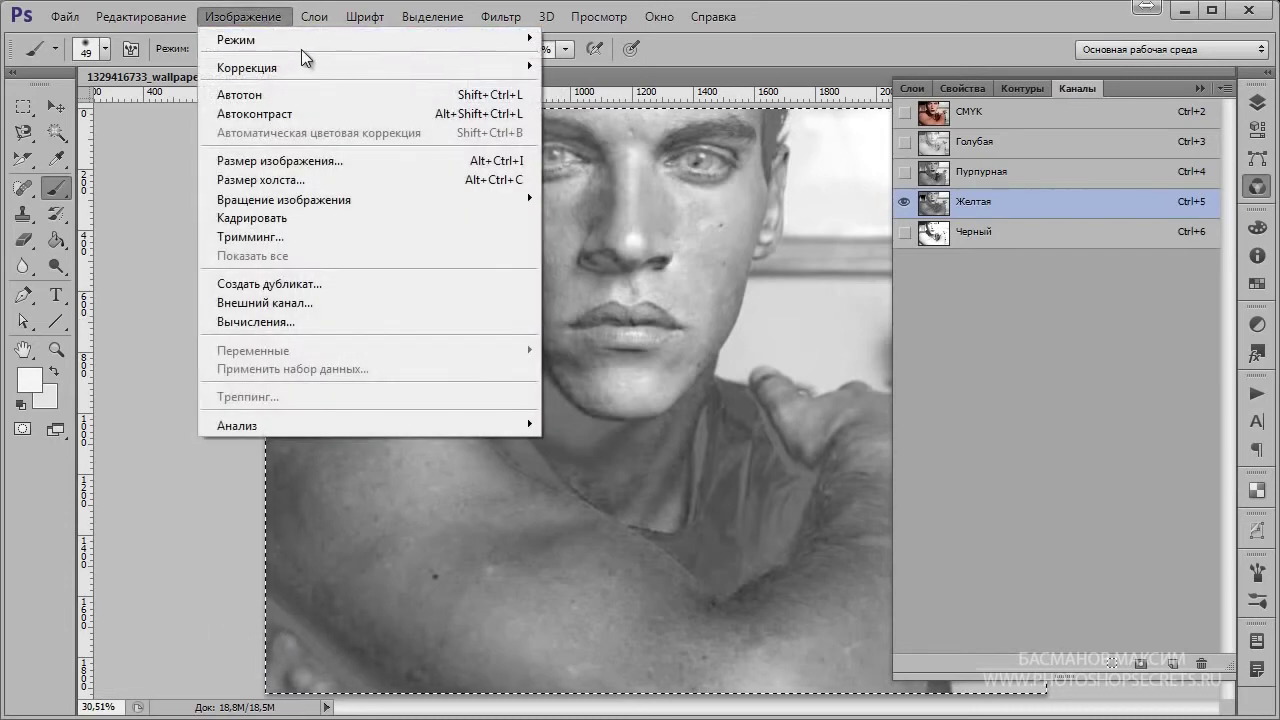
mouse_move(312, 42)
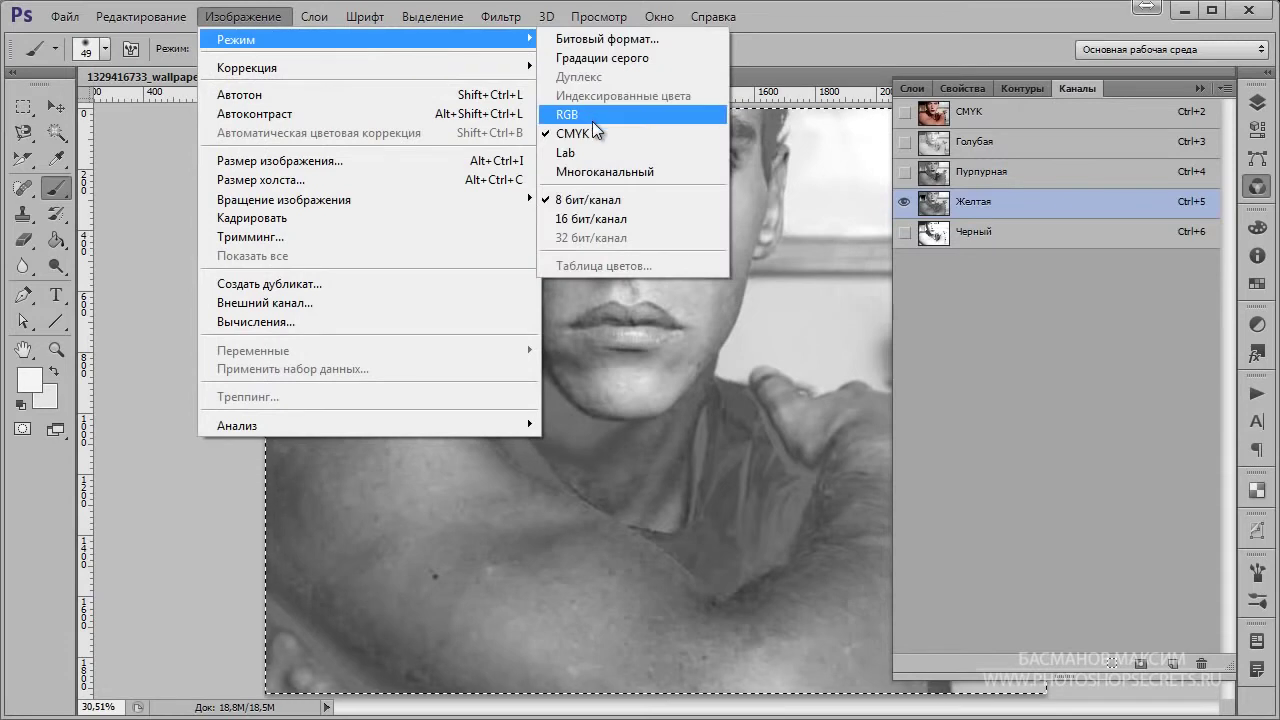
left_click(814, 26)
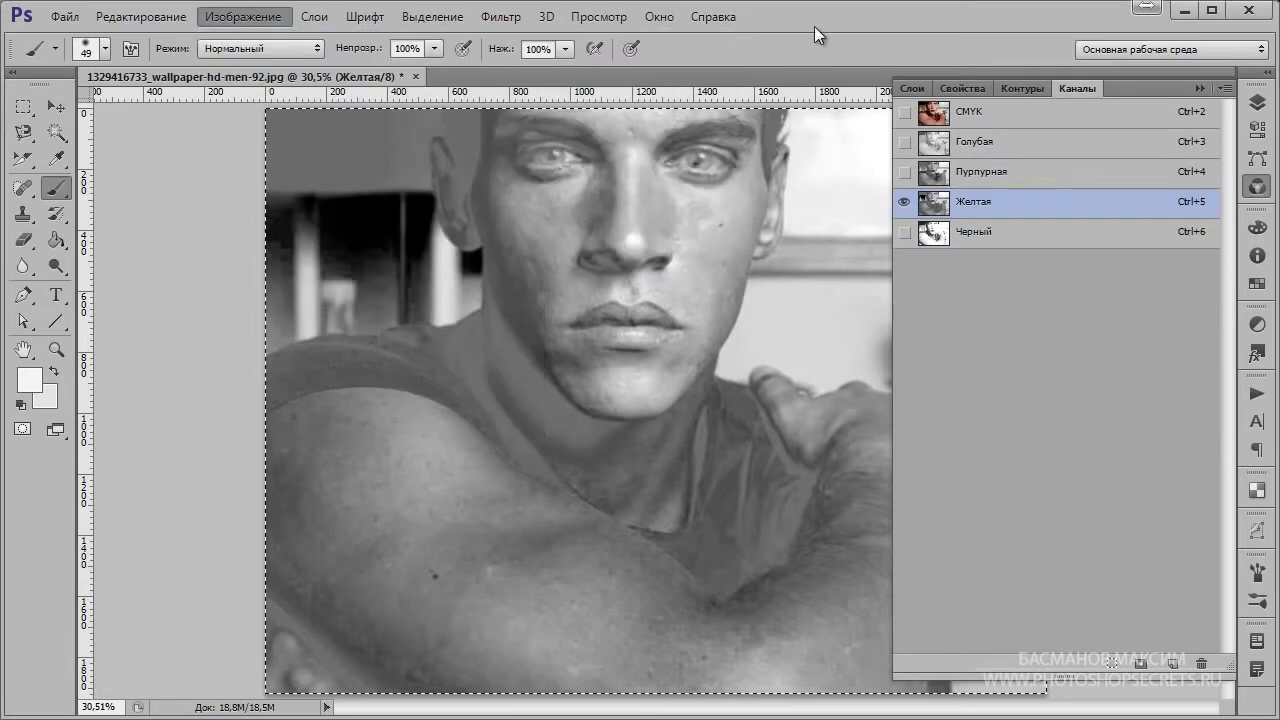
key("ctrl+alt+z")
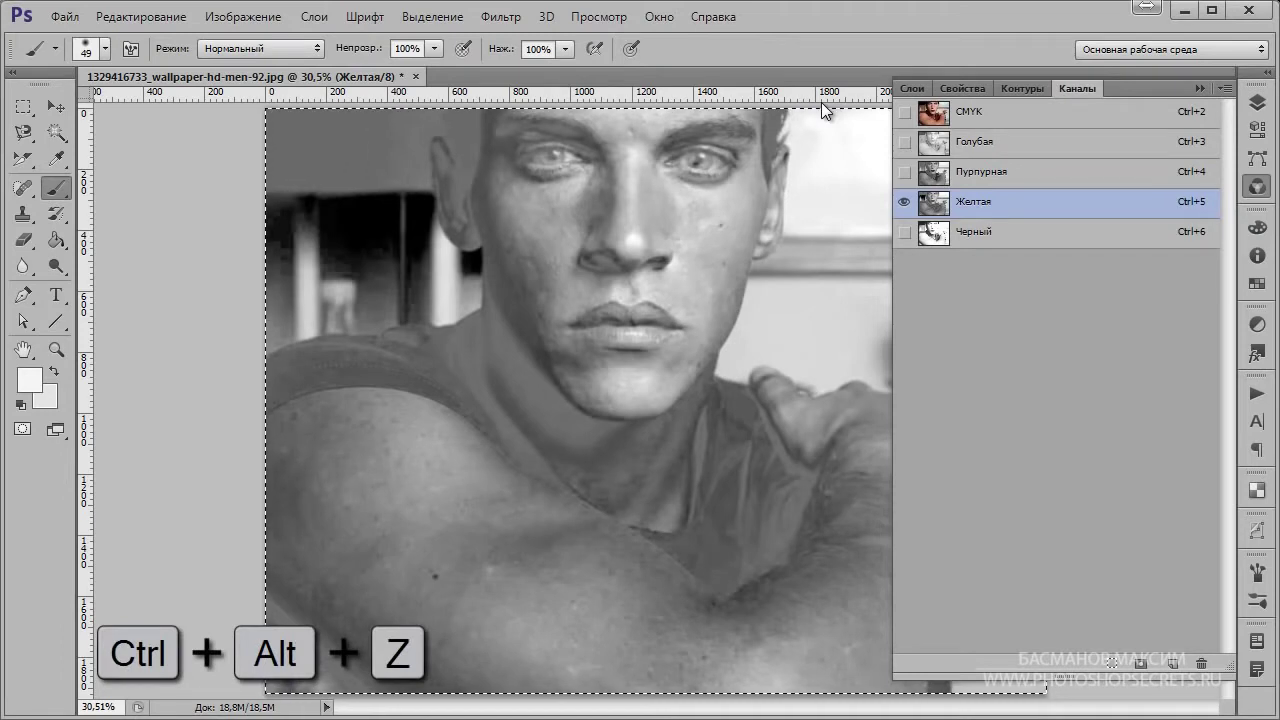
key("ctrl+alt+z")
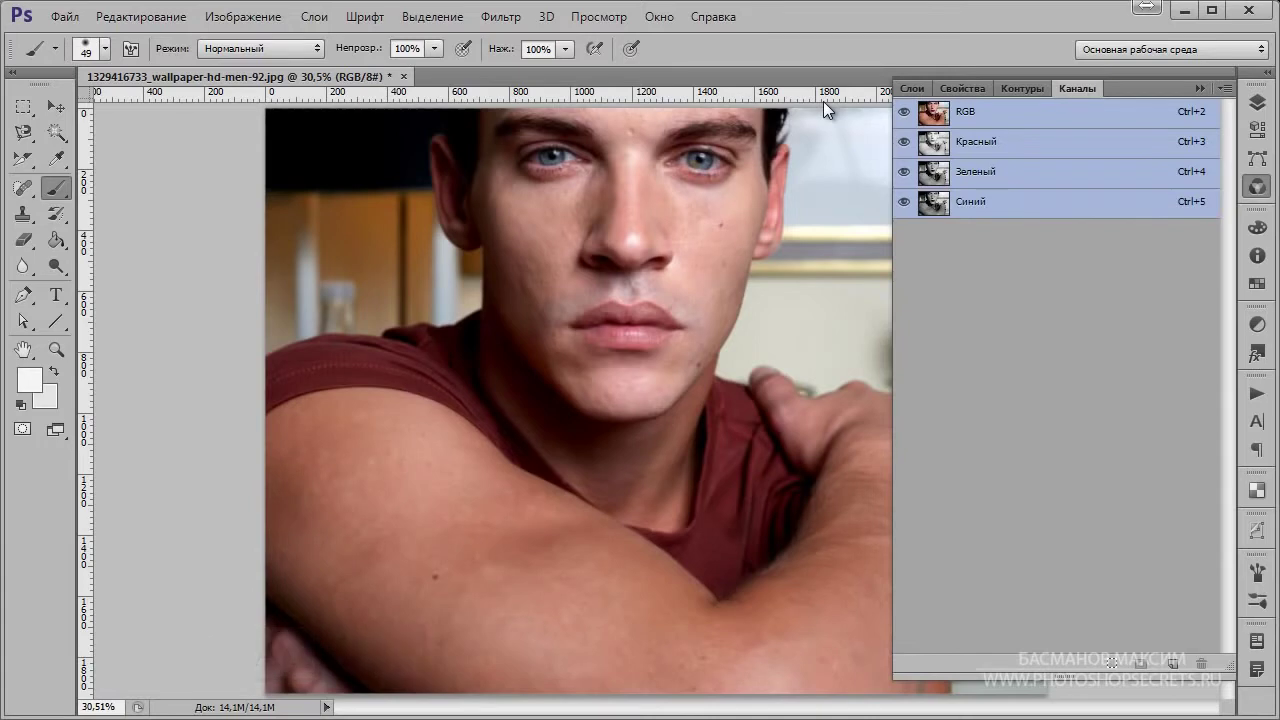
- Paste the copied yellow channel as a new layer above the background layer Фон
left_click(910, 91)
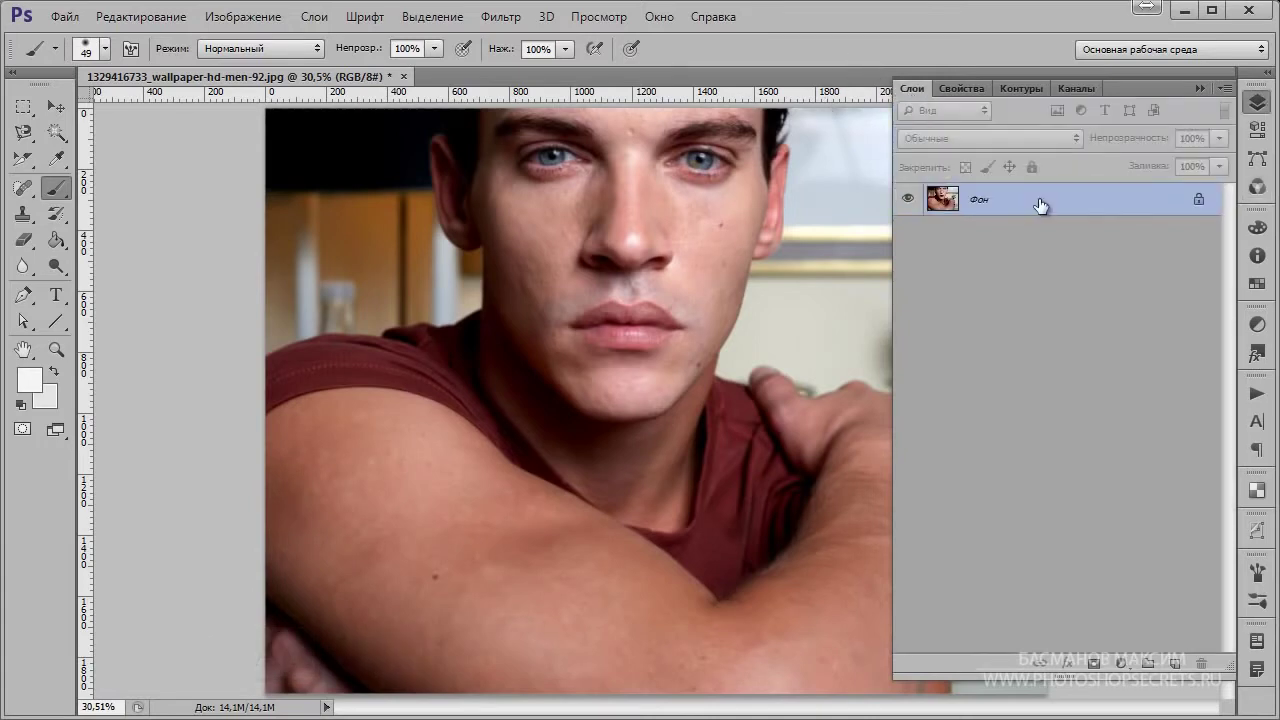
key("ctrl+v")
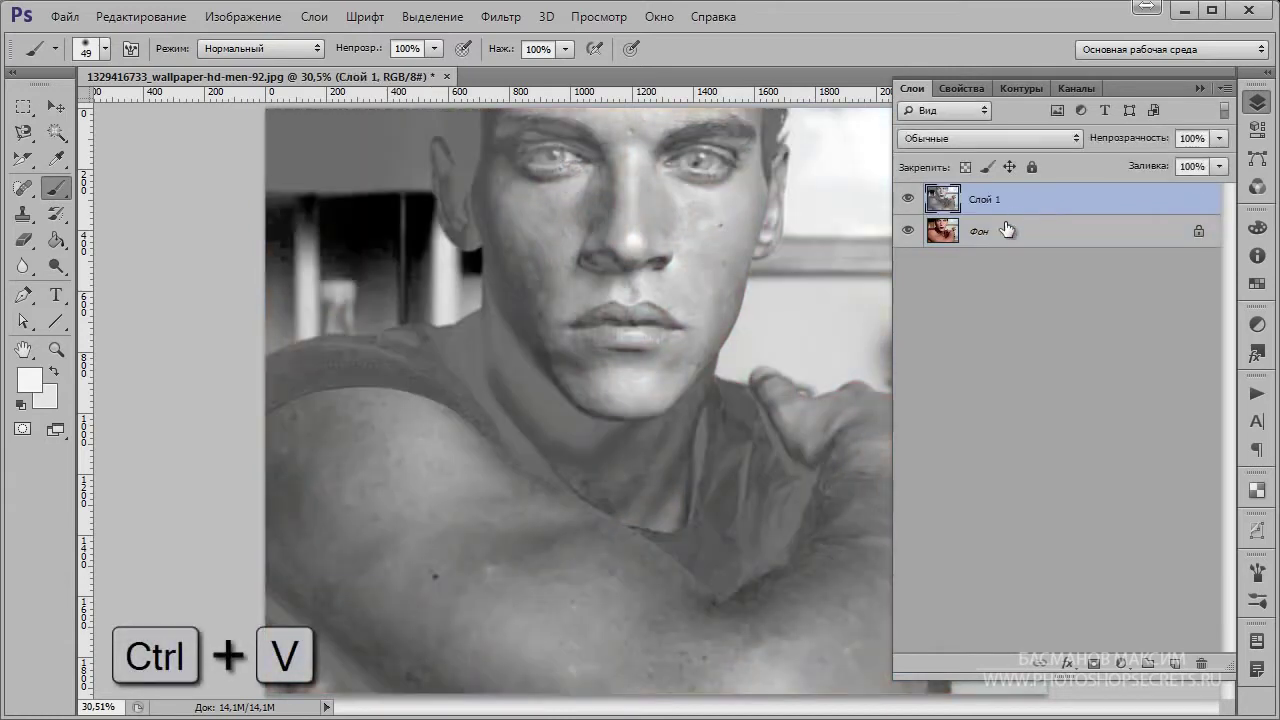
scroll(639, 453, "down", 4)
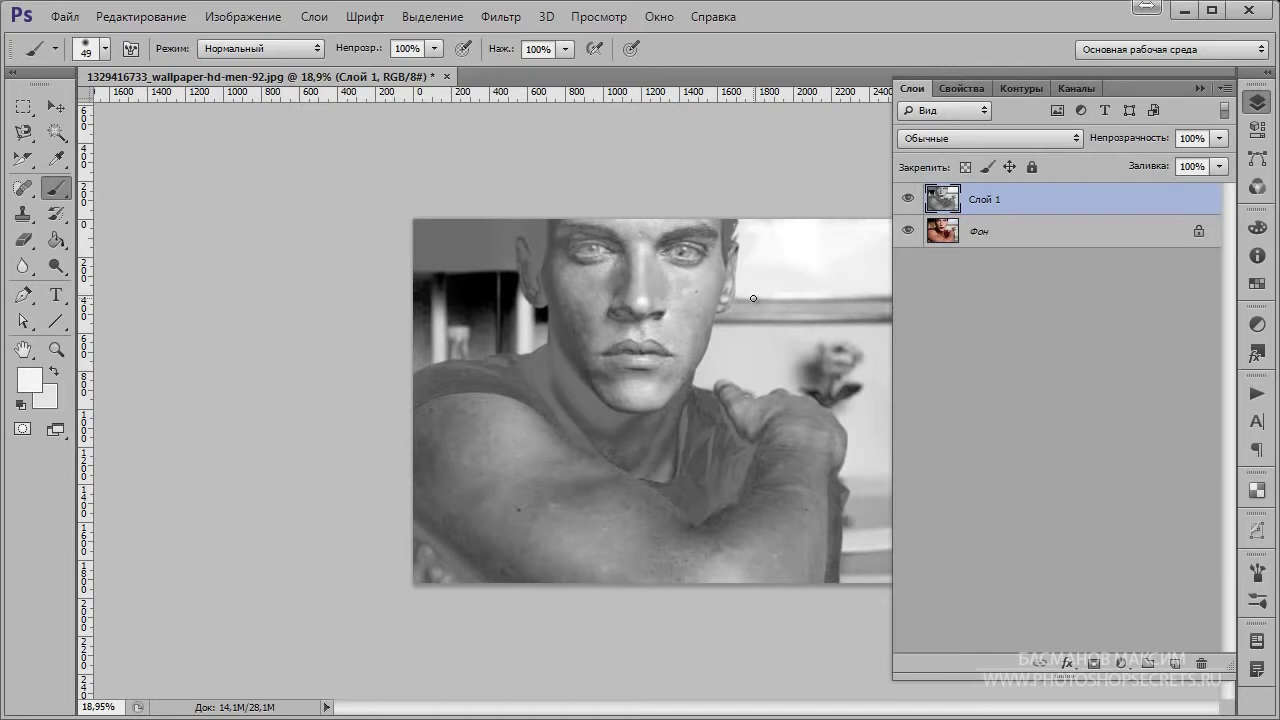
scroll(727, 311, "up", 3)
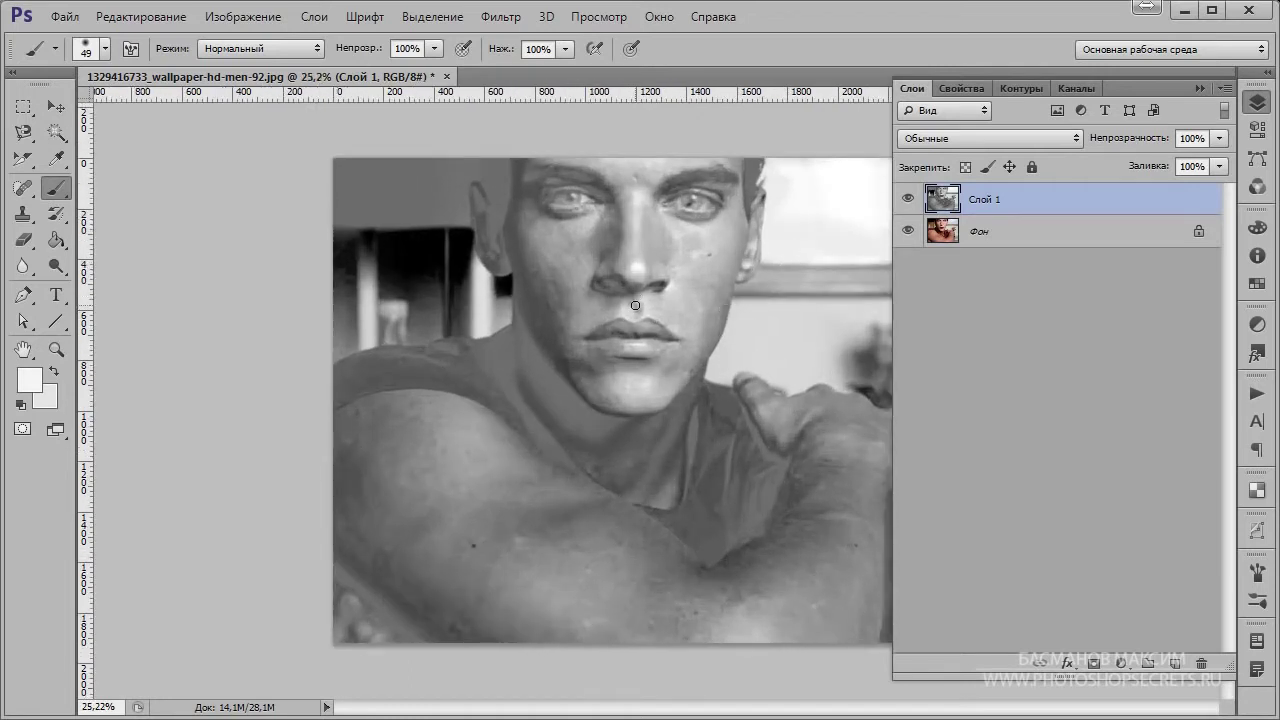
- Set the pasted layer's blend mode to Overlay (Перекрытие) and compare the portrait with and without it
left_click(1065, 142)
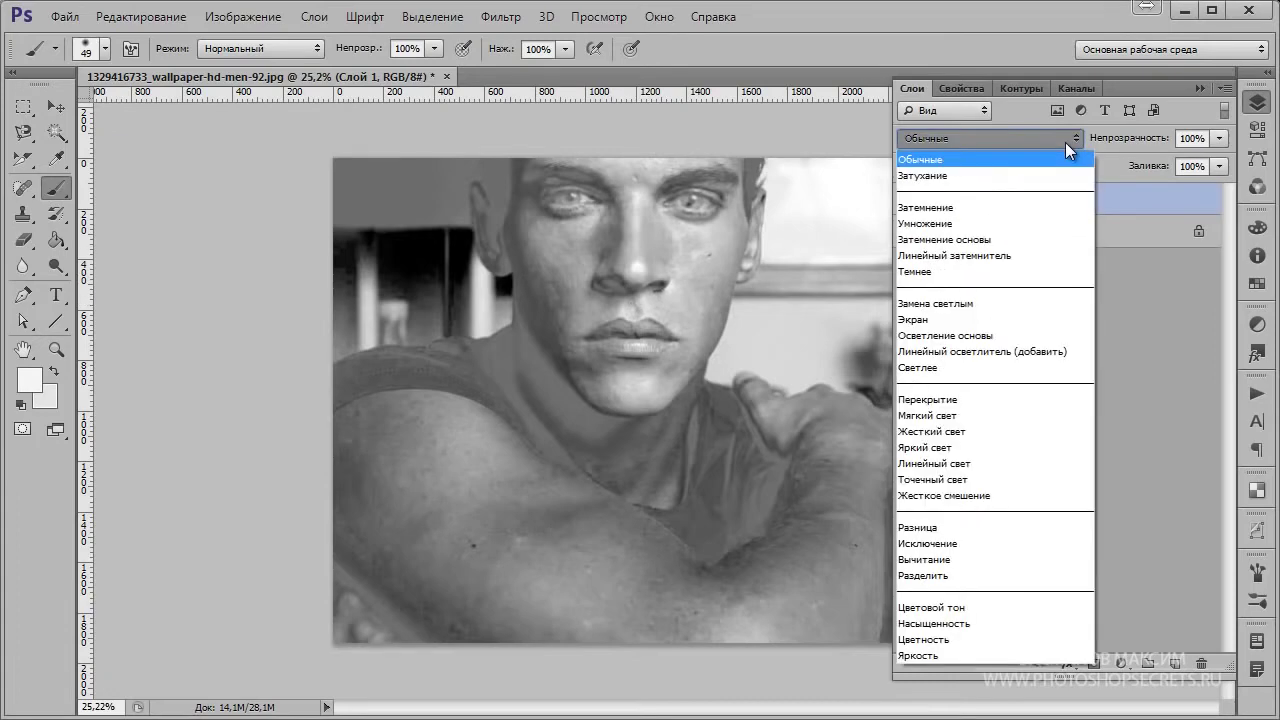
left_click(1011, 399)
left_click(908, 199)
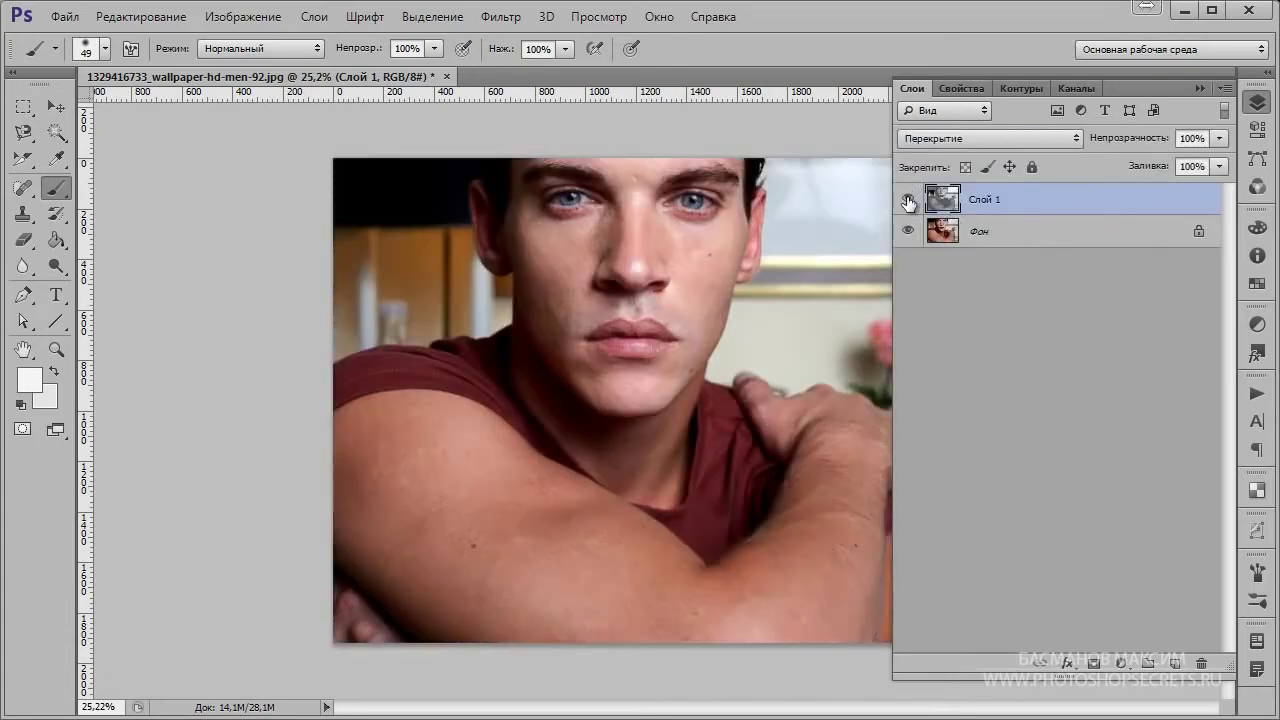
left_click(908, 199)
left_click(908, 199)
left_click(908, 199)
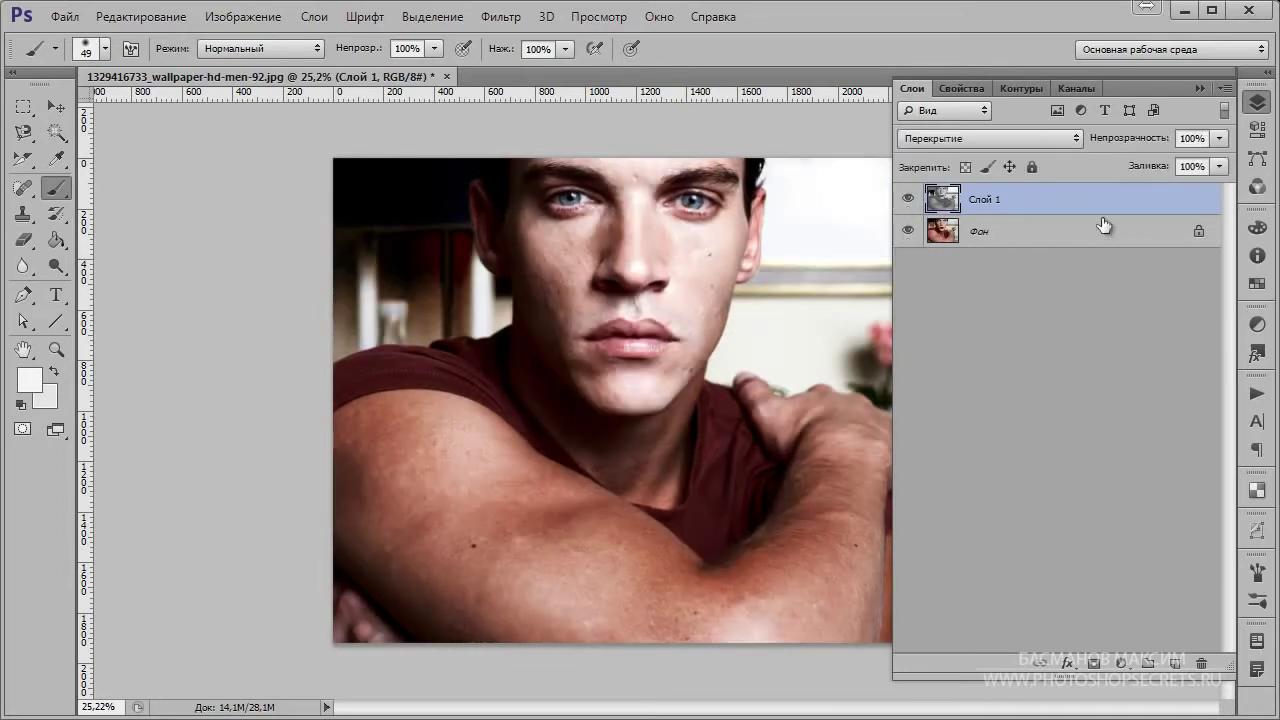
- Set the pasted layer's opacity to 50% and check the effect by switching its visibility
left_click(1193, 140)
type("50")
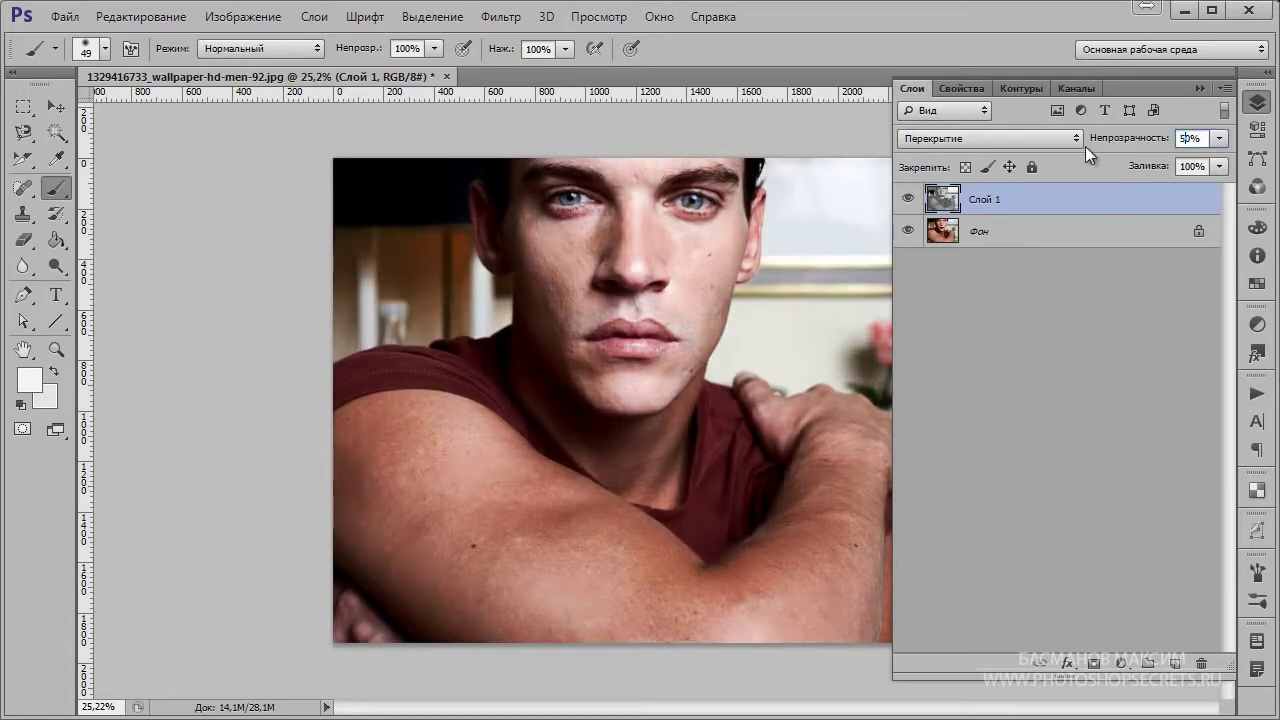
left_click(908, 199)
left_click(908, 199)
- Examine the facial skin close up with and without the Overlay layer, and return to the wider view
left_click(56, 349)
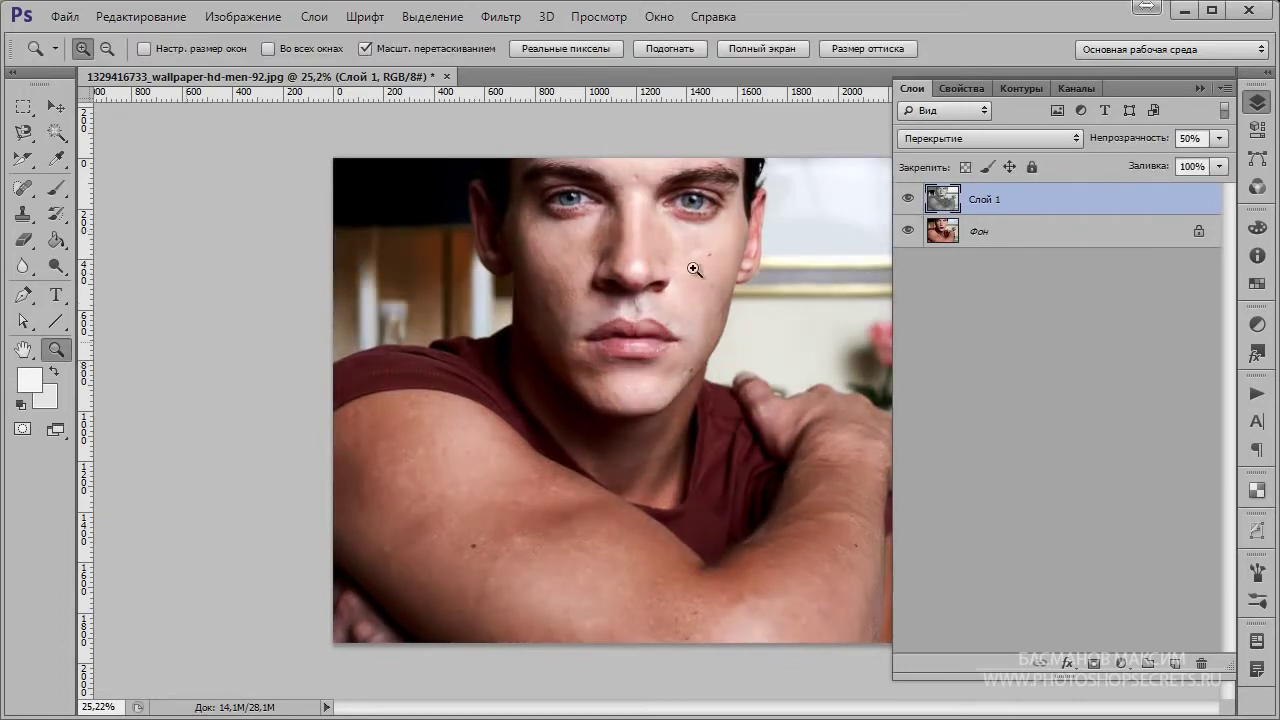
left_click(700, 258)
left_click(700, 258)
left_click(700, 253)
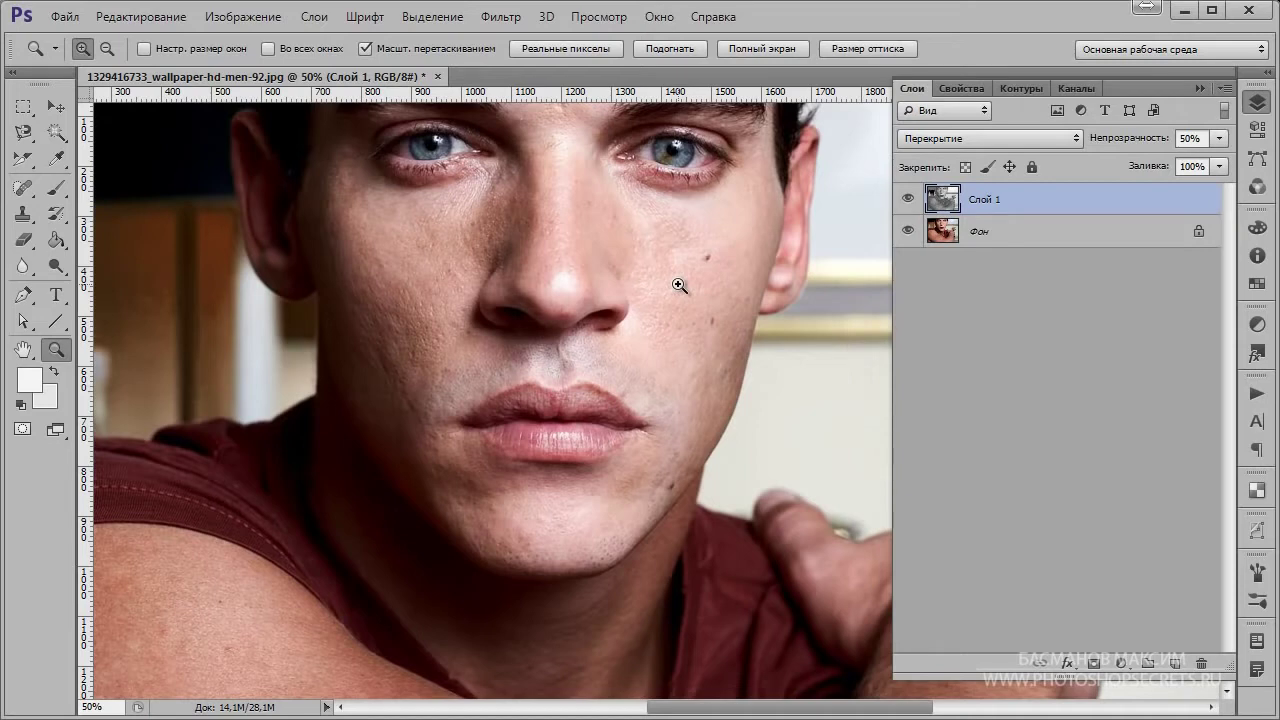
left_click(908, 201)
left_click(908, 201)
right_click(590, 404)
left_click(626, 420)
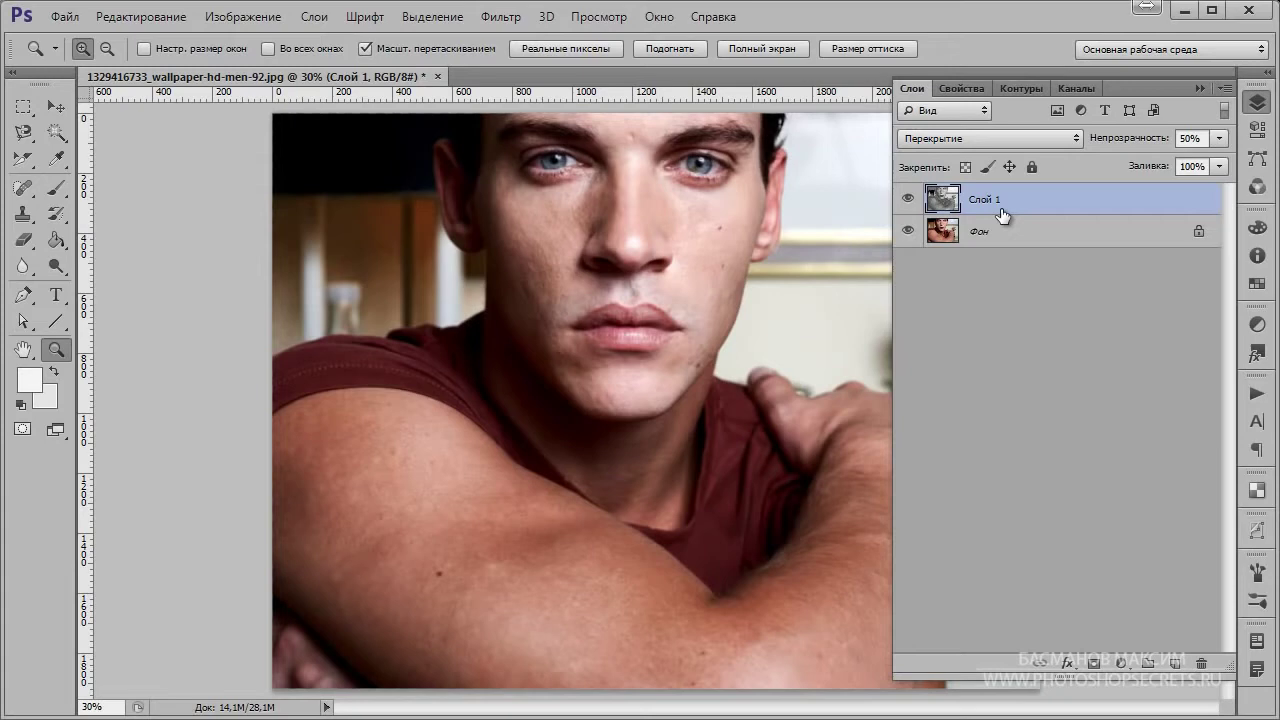
- Invert the tones of the pasted yellow-channel layer (Инверсия)
key("ctrl+i")
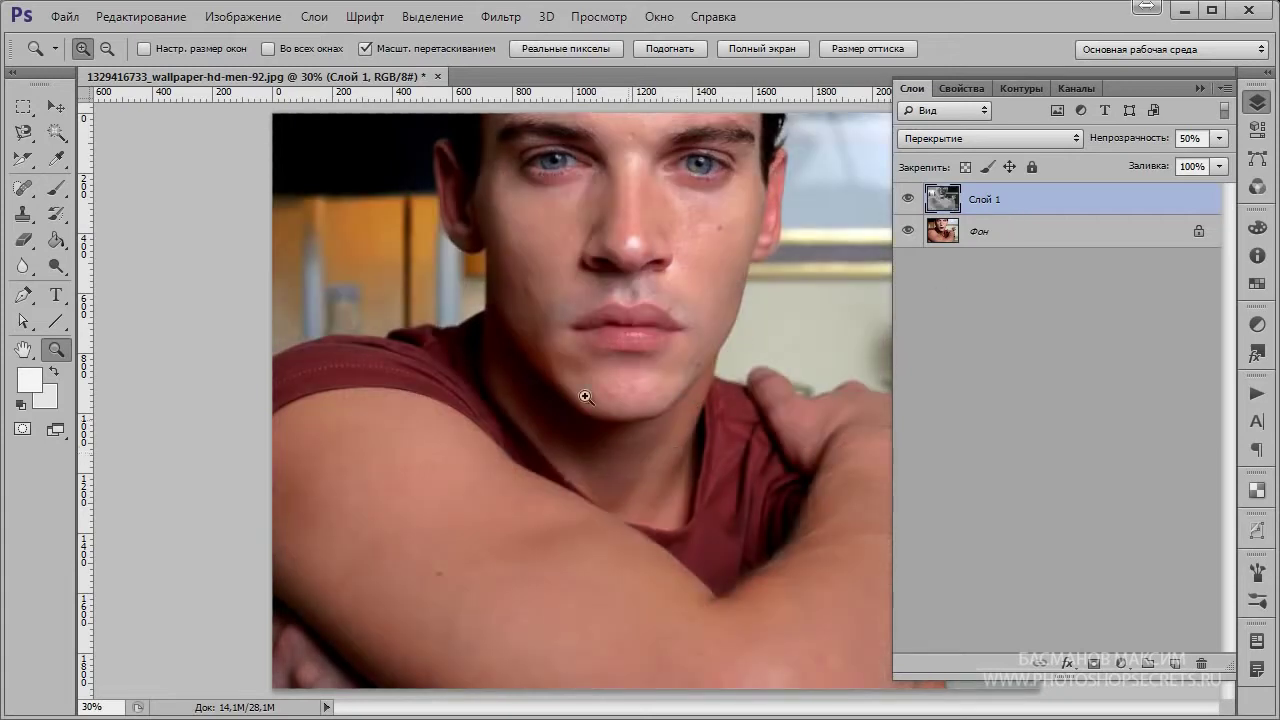
left_click(277, 20)
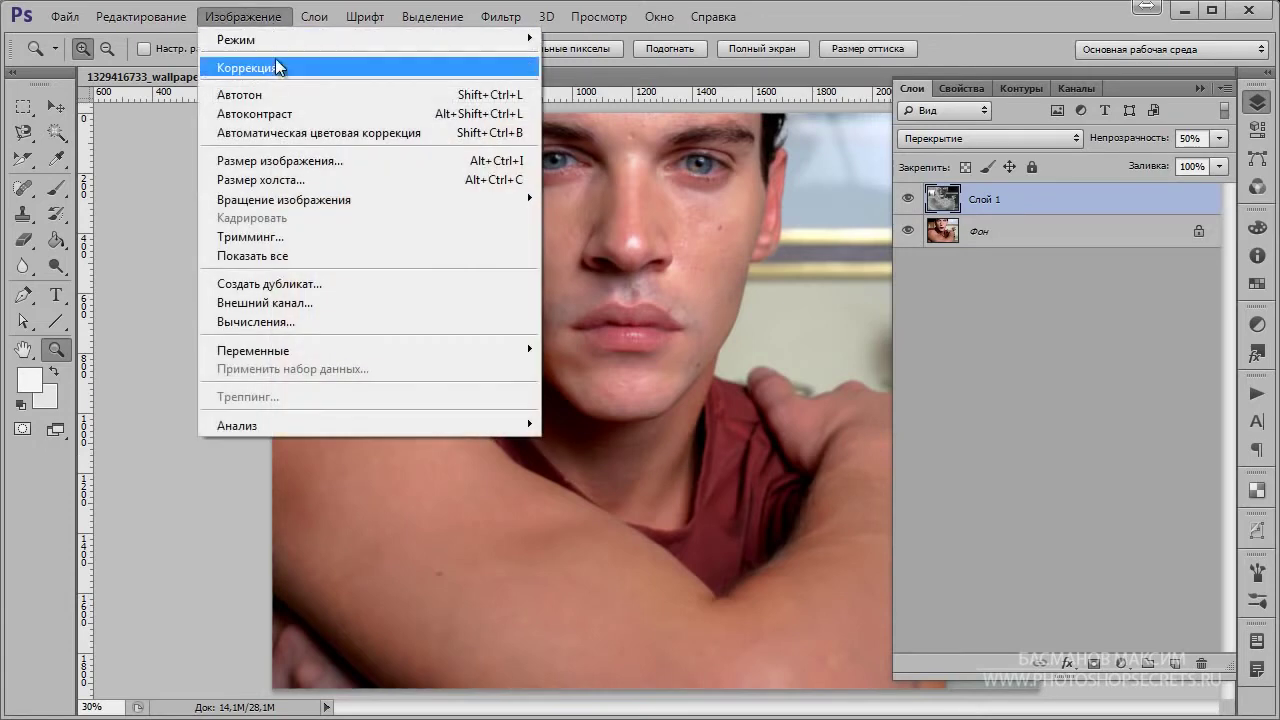
mouse_move(275, 70)
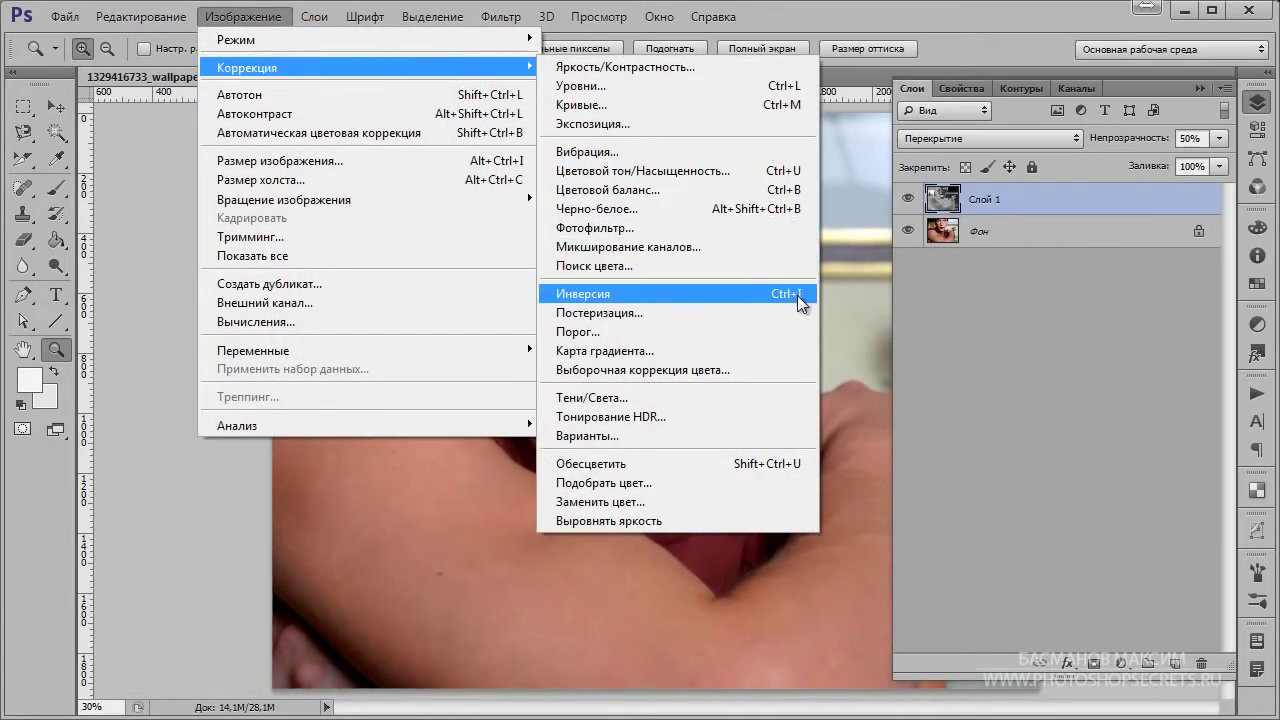
left_click(1033, 138)
- Change the inverted layer's blend mode to Soft Light (Мягкий свет) and check the portrait with and without it
left_click(1033, 138)
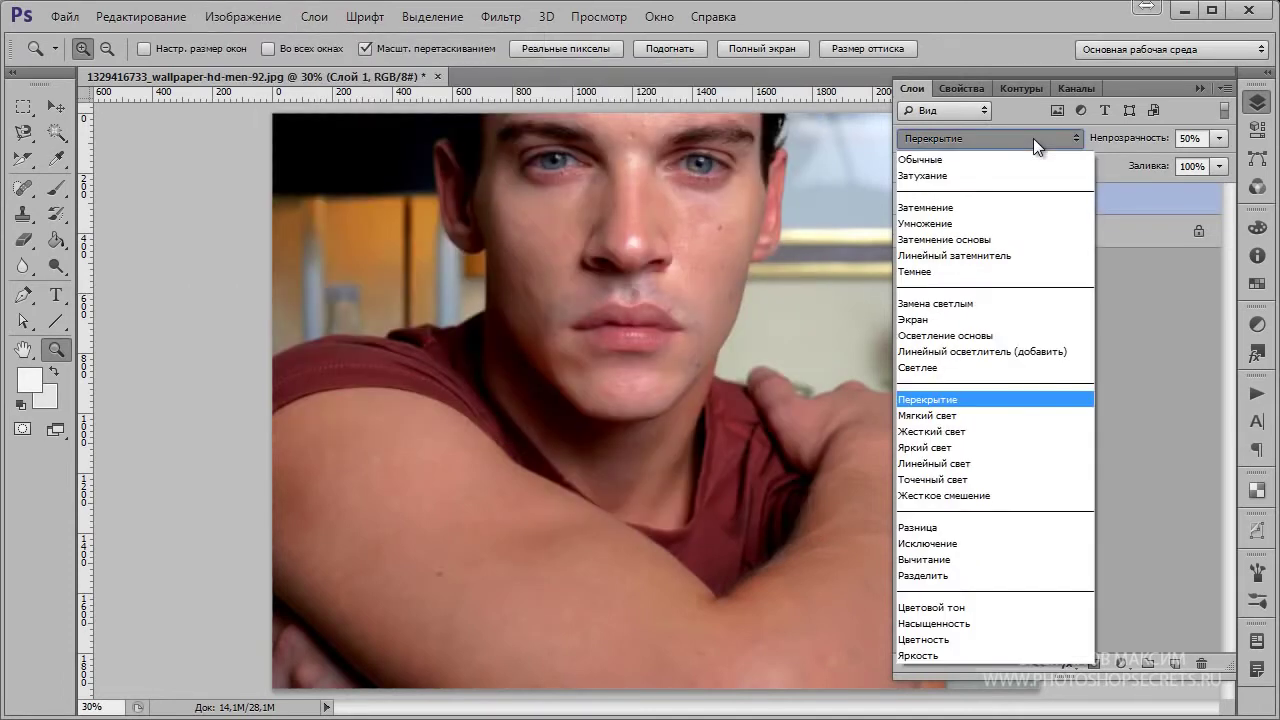
left_click(997, 415)
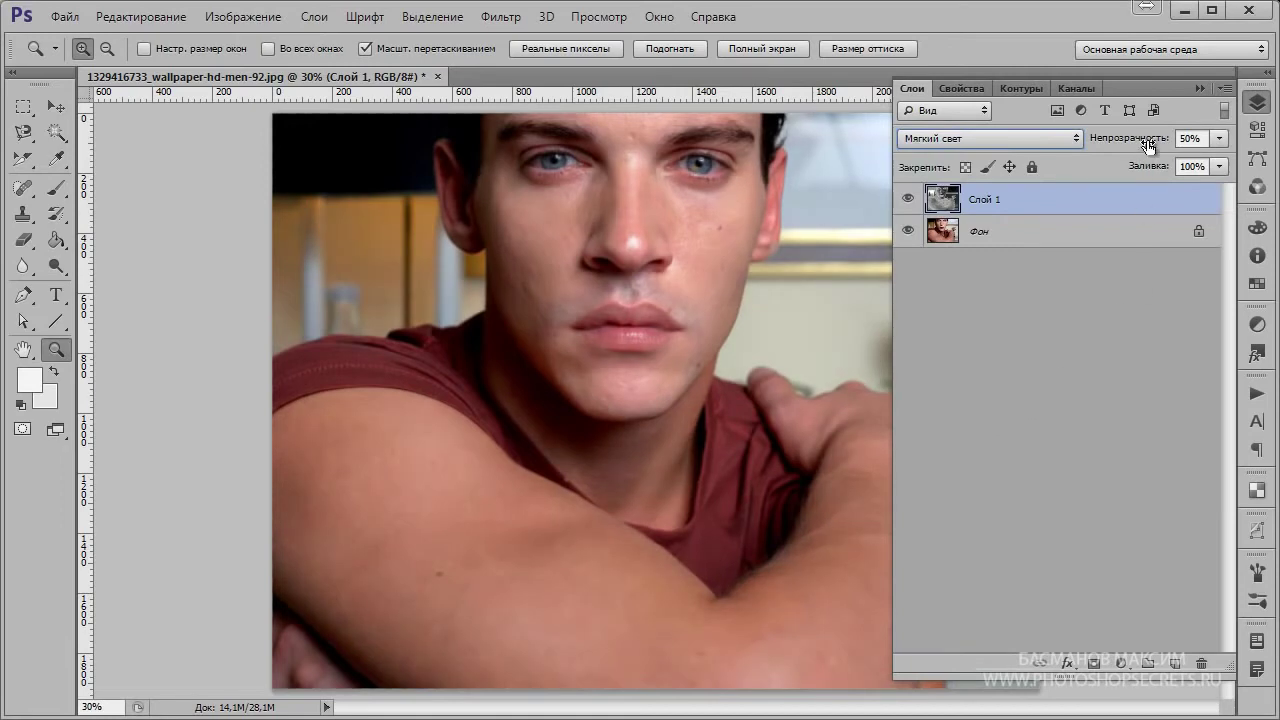
left_click(908, 199)
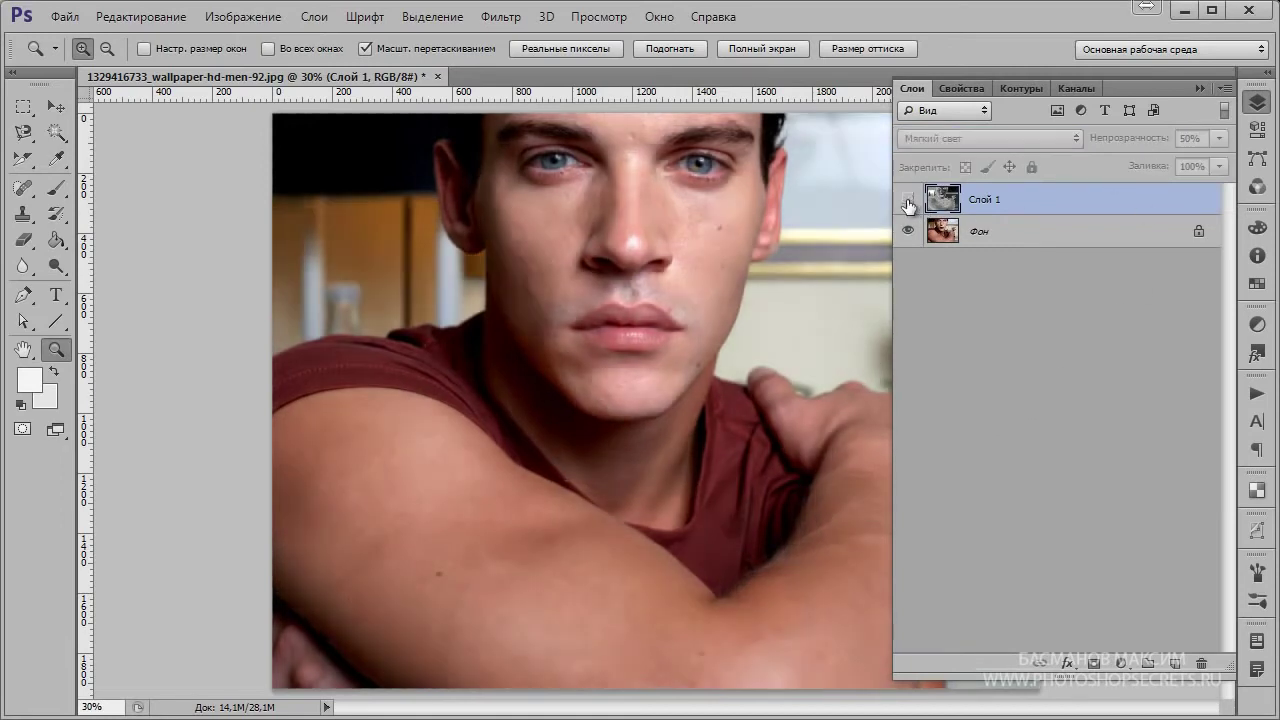
left_click(908, 199)
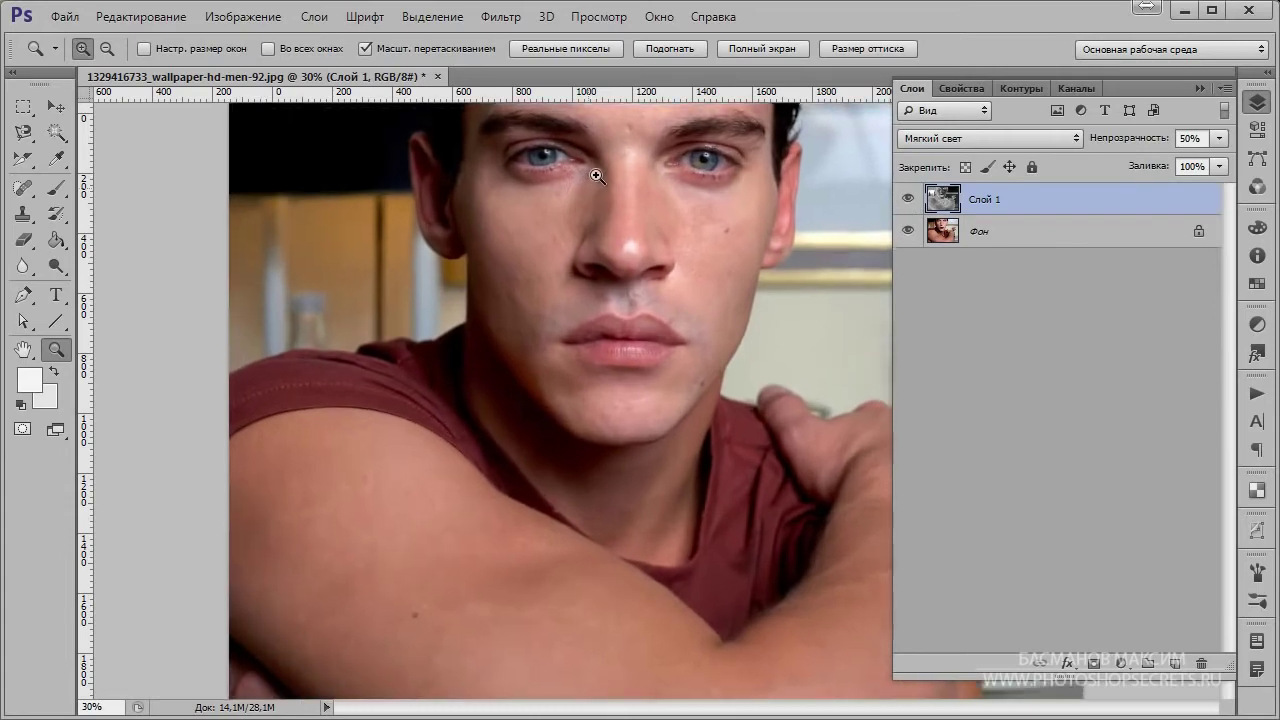
- Examine the face close up with the inverted Soft Light layer hidden and shown
left_click_drag(591, 171, 752, 216)
left_click_drag(646, 400, 486, 429)
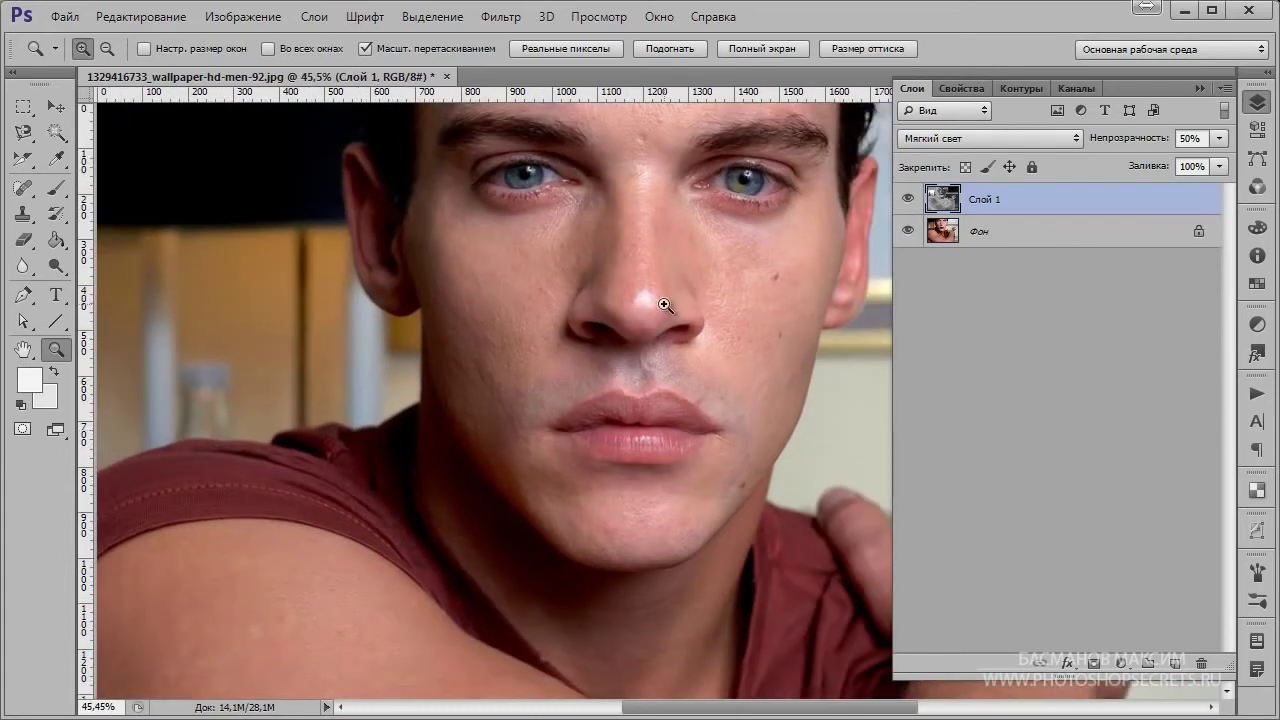
left_click(912, 199)
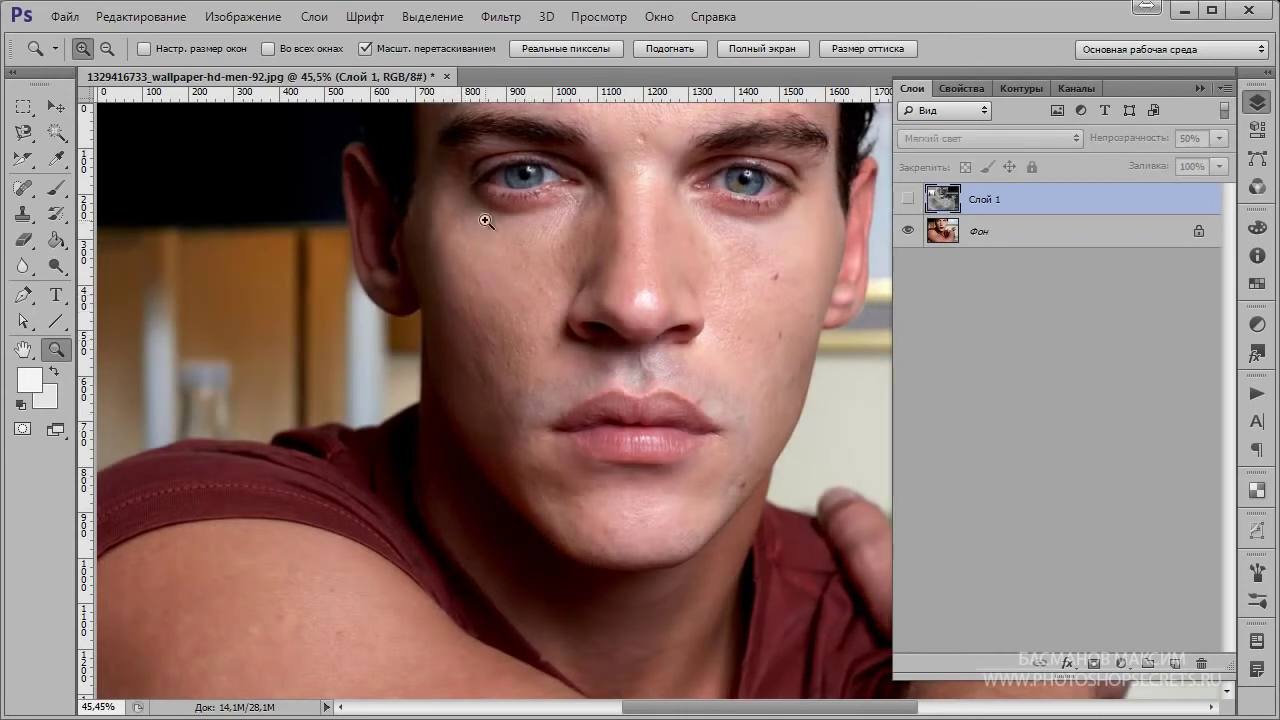
left_click(907, 200)
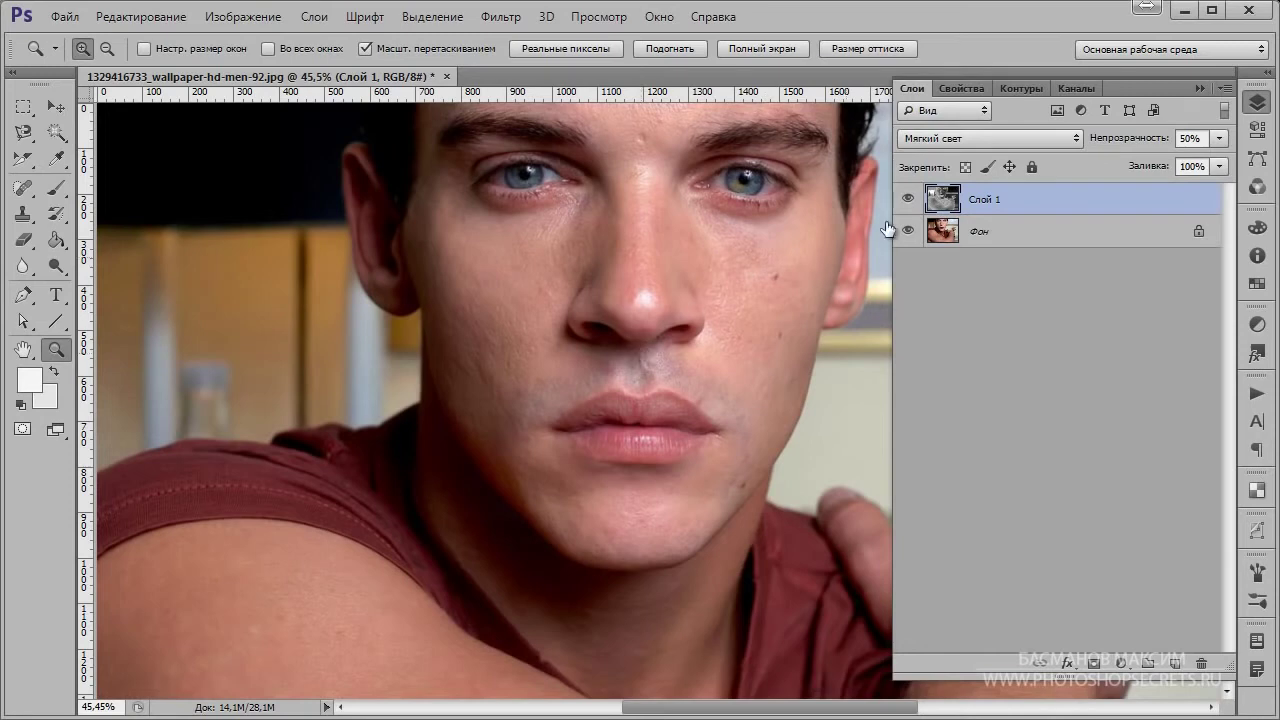
- Compare the portrait with and without the Soft Light layer and return to the wider view of the image
left_click(907, 200)
left_click(907, 200)
left_click(910, 200)
left_click(910, 200)
left_click_drag(614, 387, 608, 391)
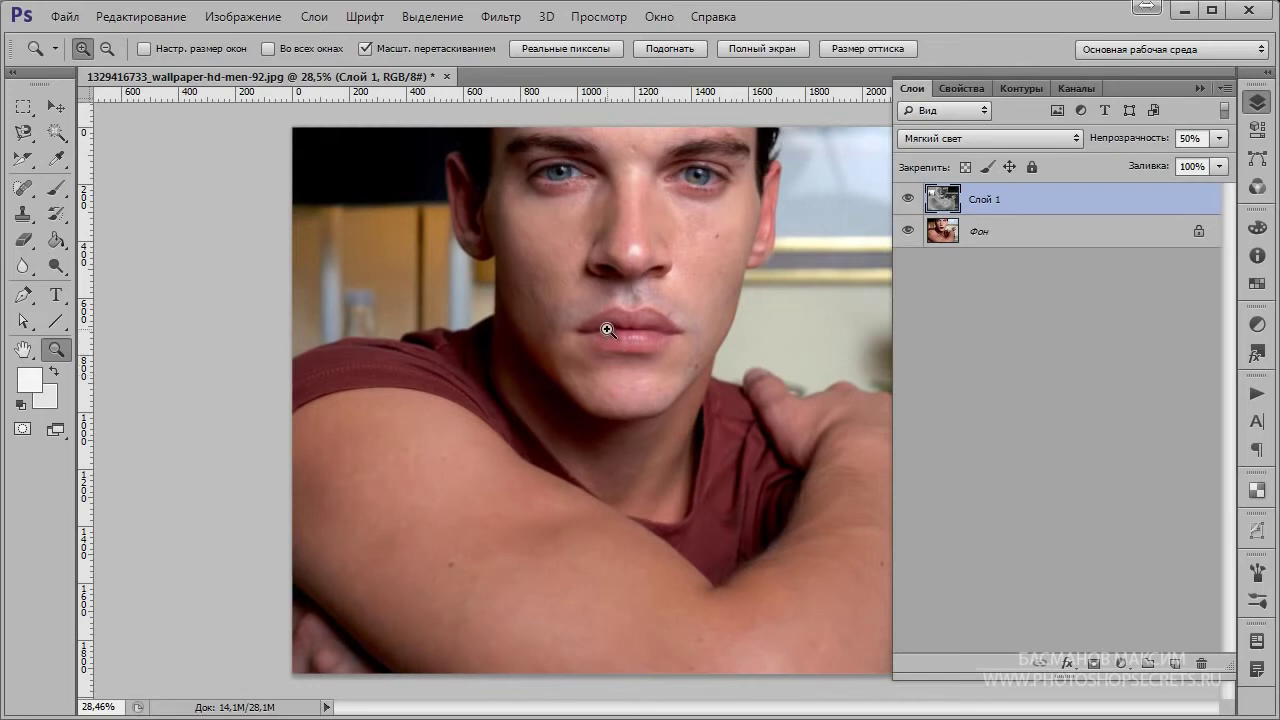
- Select the skin tones with Color Range (Цветовой диапазон) by sampled colours, with face detection and localized colour clusters on, fuzziness 56 and range 73%
left_click(493, 20)
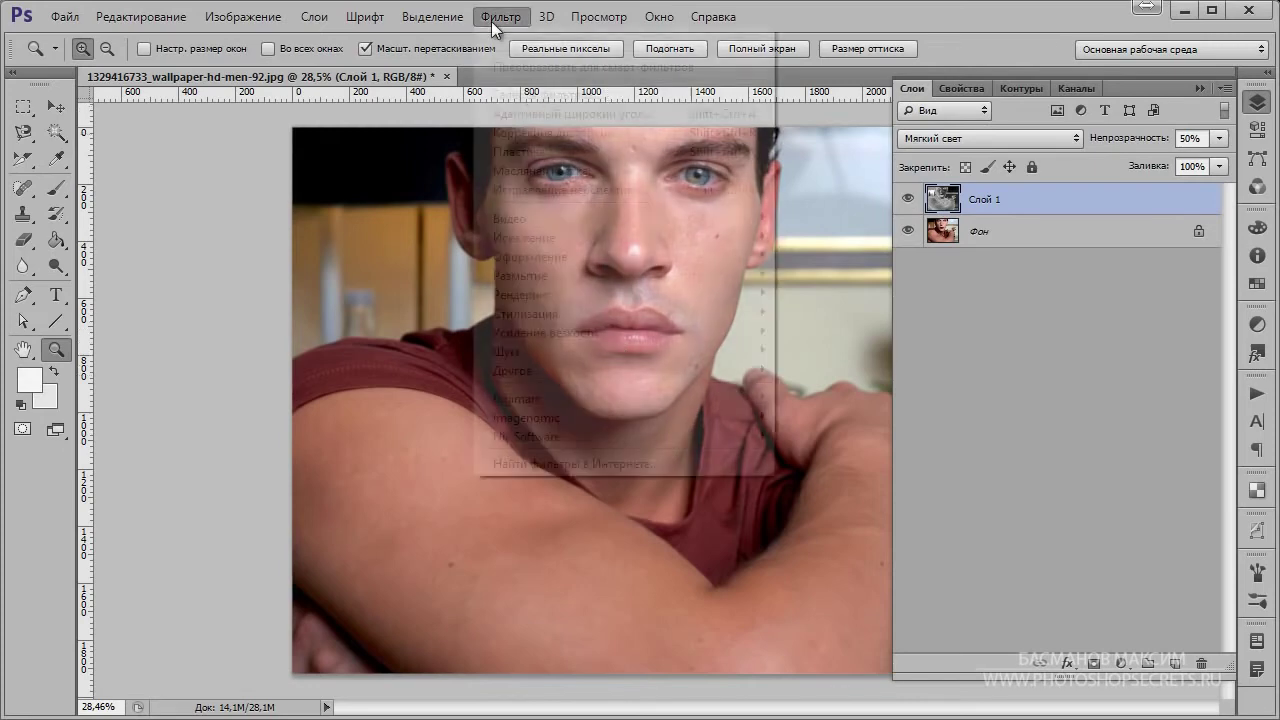
mouse_move(440, 14)
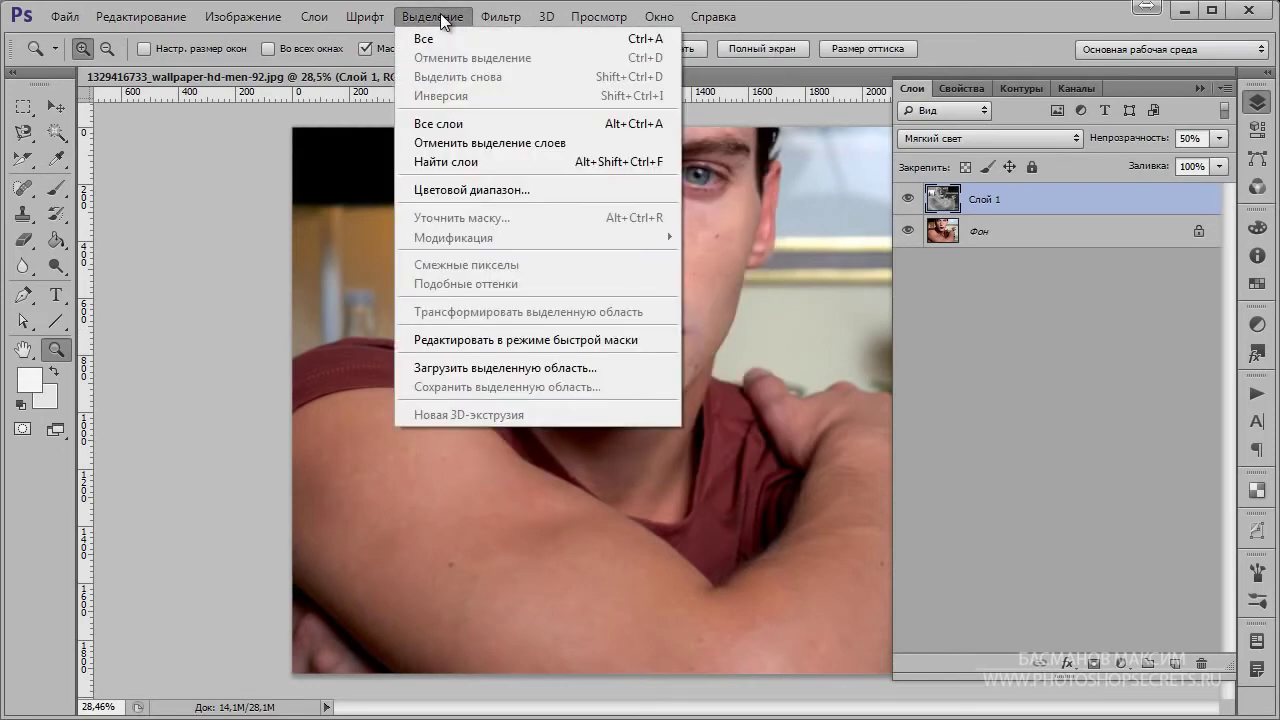
left_click(490, 189)
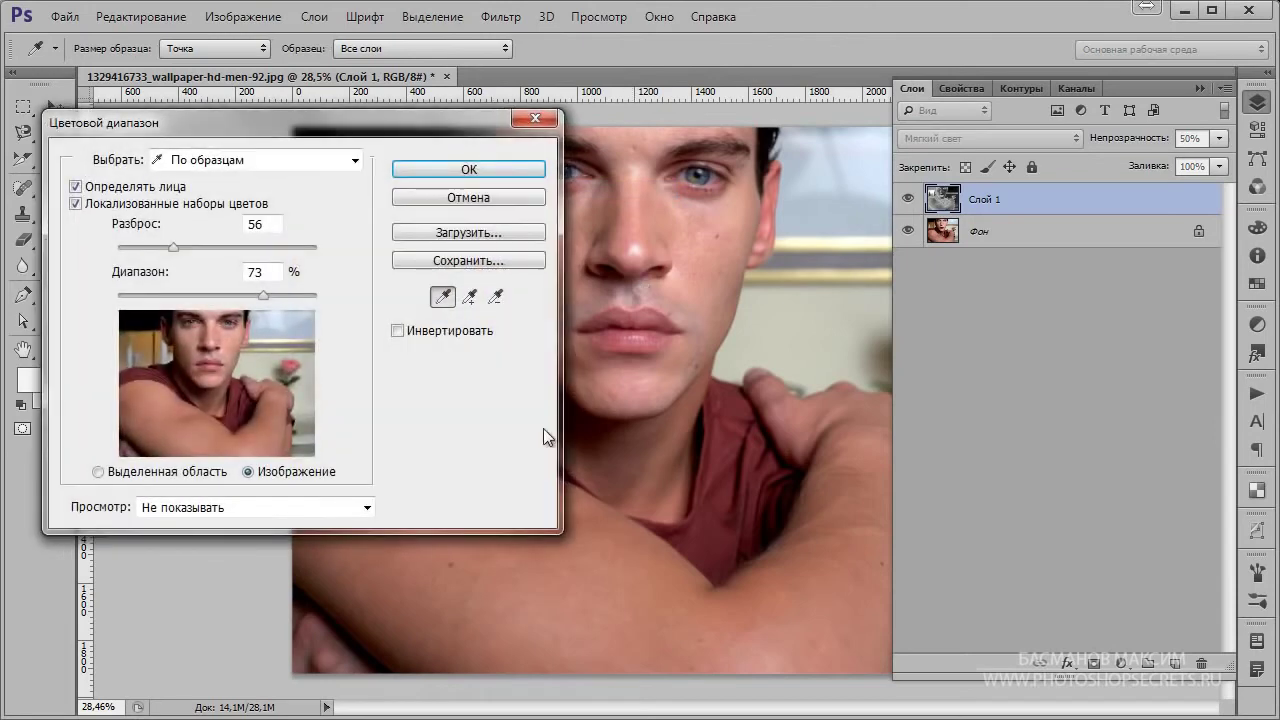
left_click(115, 476)
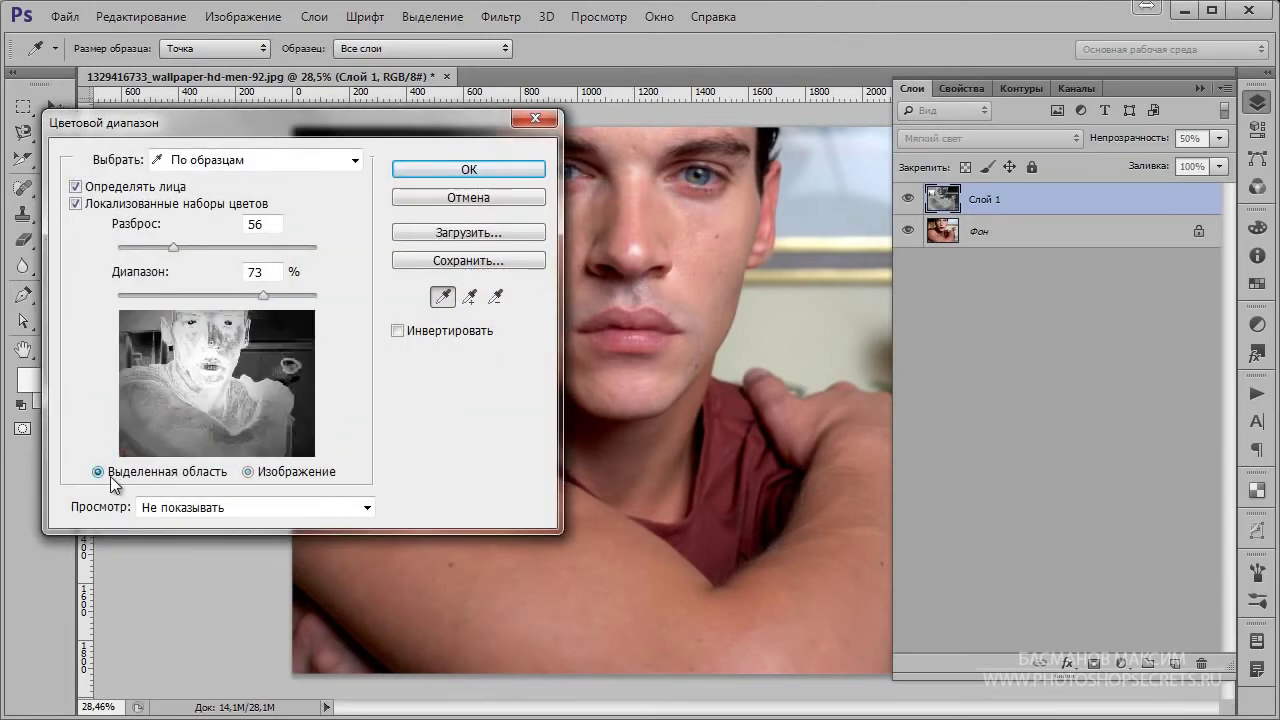
left_click(247, 474)
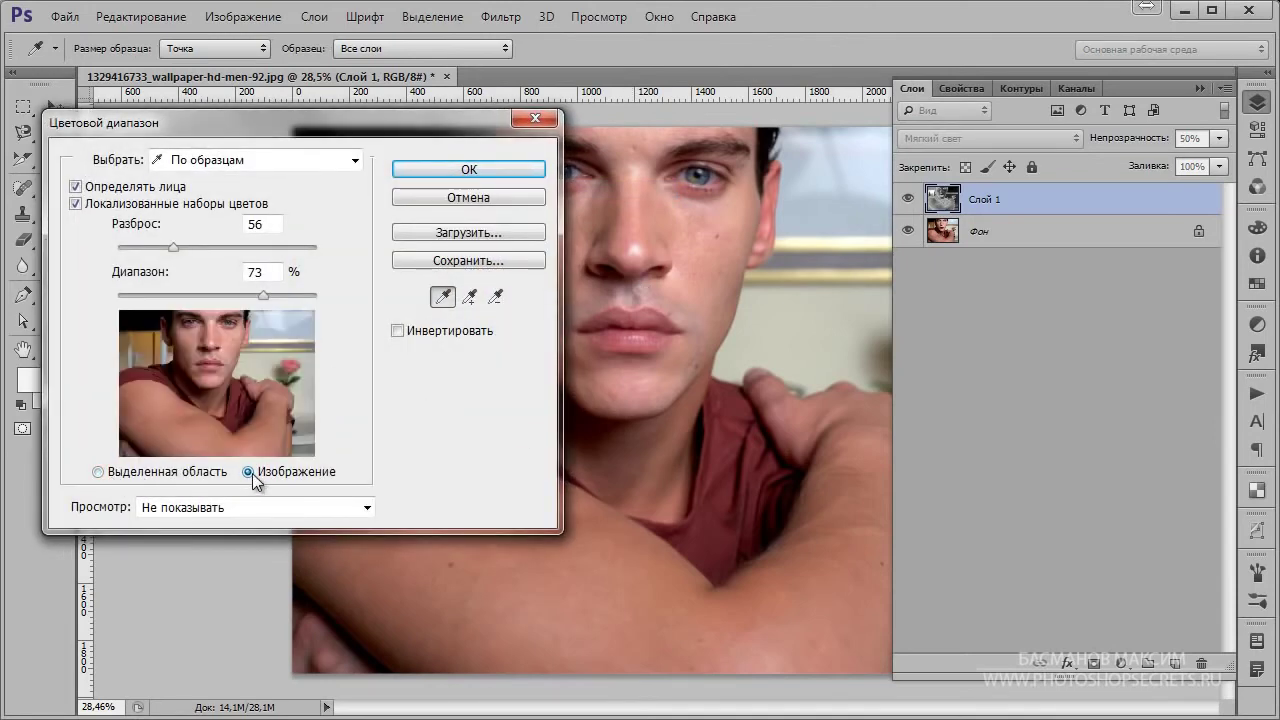
left_click(78, 204)
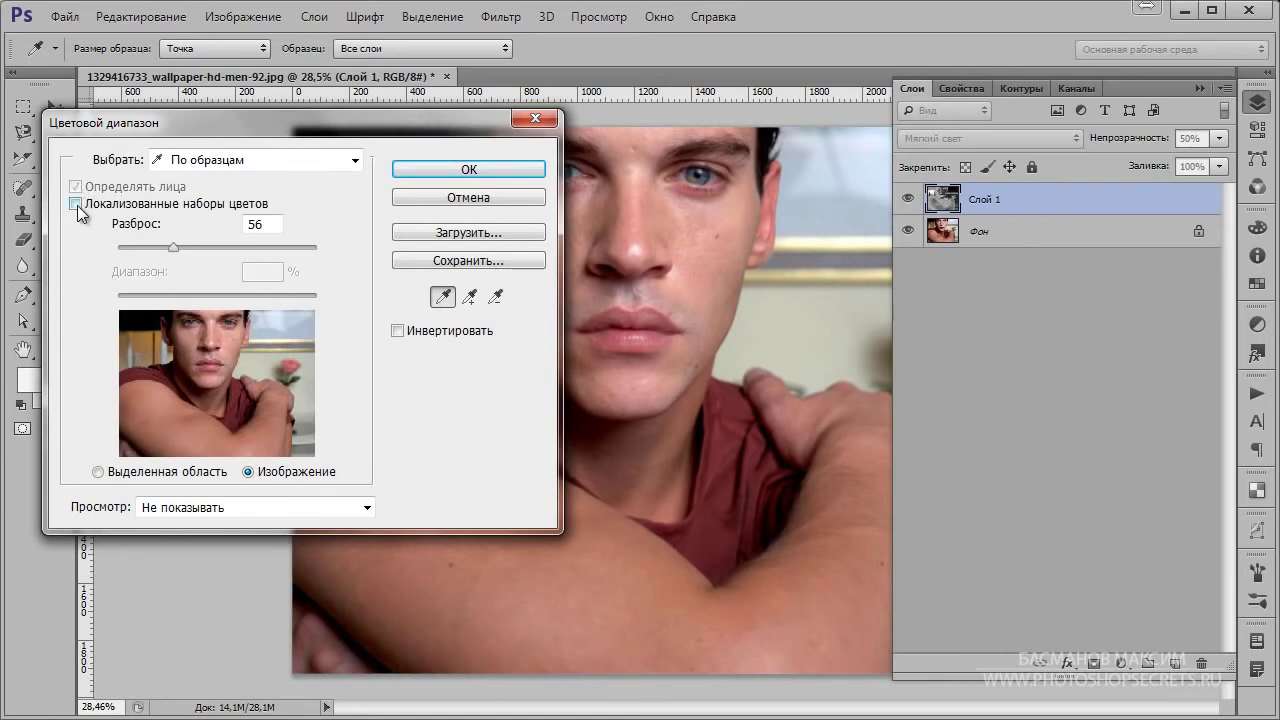
left_click(76, 204)
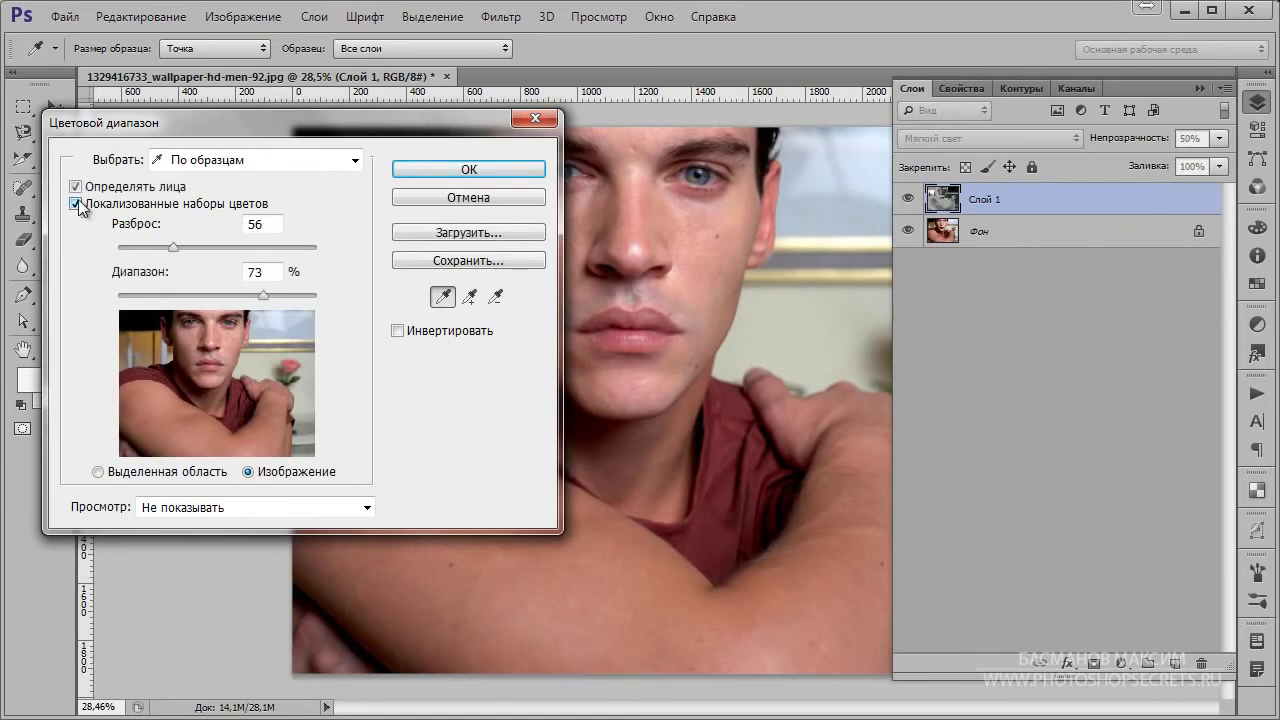
left_click(76, 187)
left_click(76, 187)
left_click(490, 175)
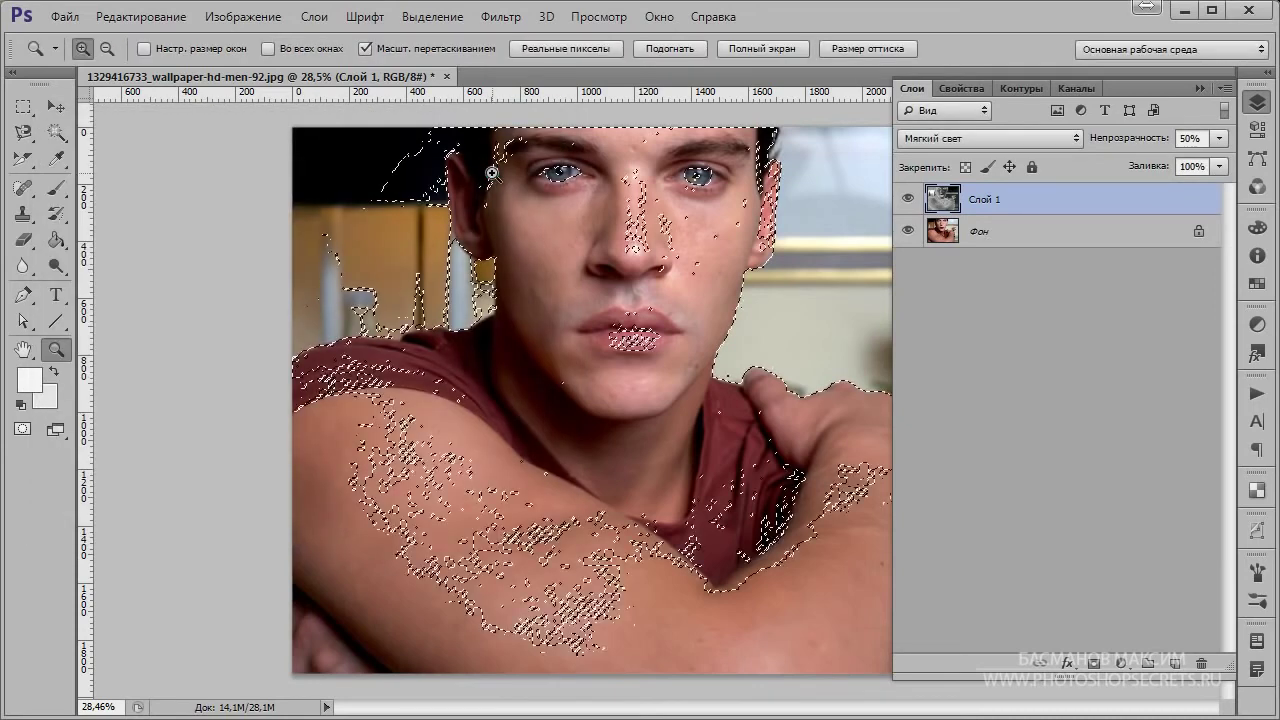
- Add a layer mask from the selection to the Soft Light layer and check the face with the layer hidden and shown
left_click(1093, 664)
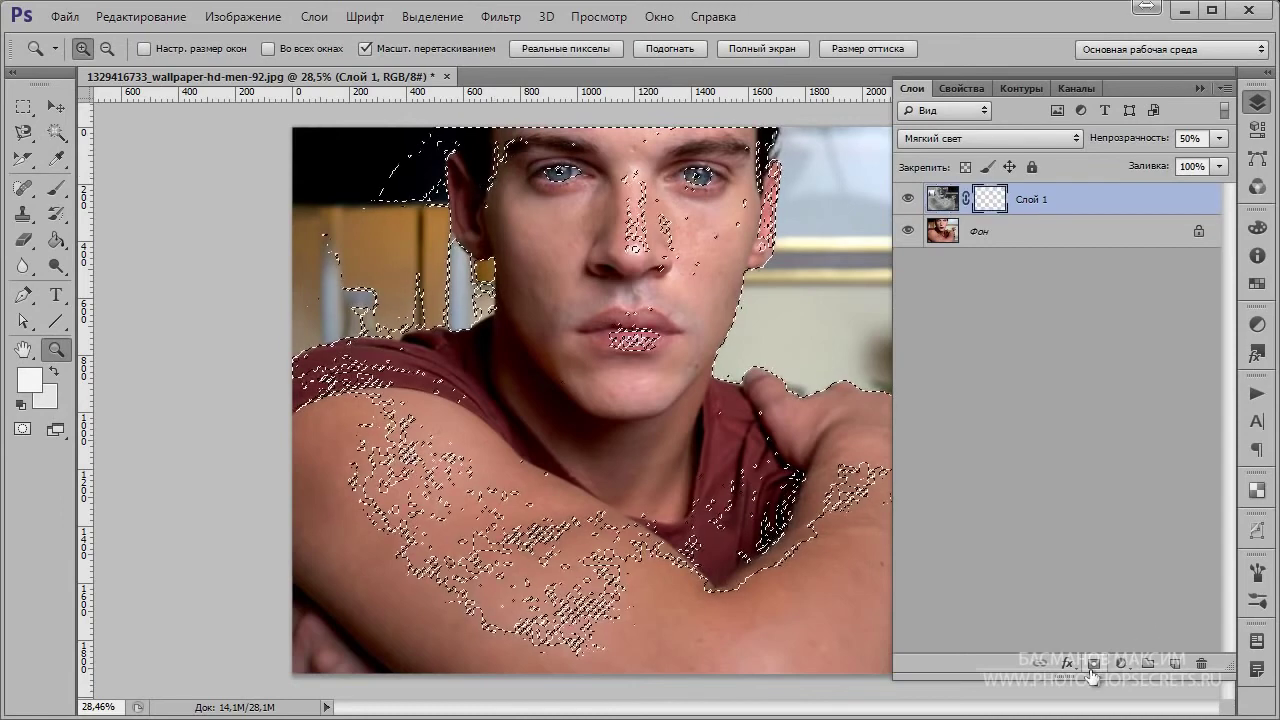
left_click(907, 198)
left_click(905, 199)
left_click_drag(672, 210, 862, 245)
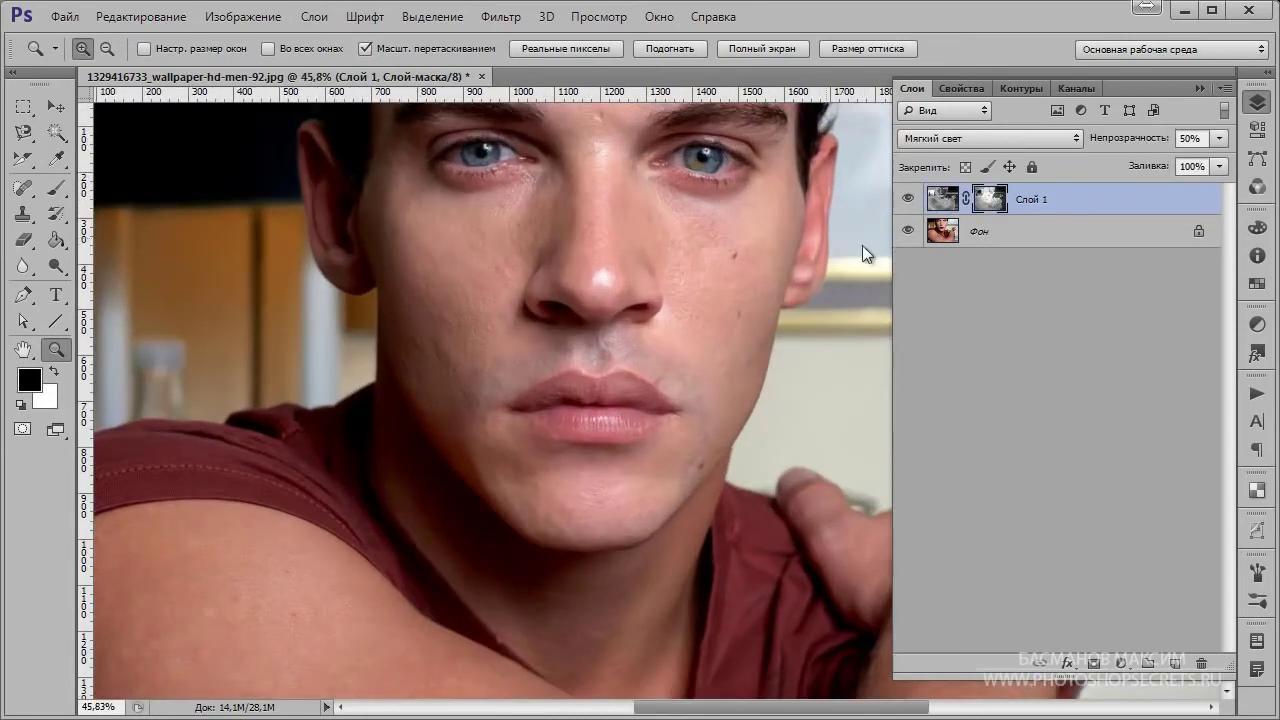
left_click(907, 199)
left_click(907, 199)
left_click_drag(677, 406, 540, 405)
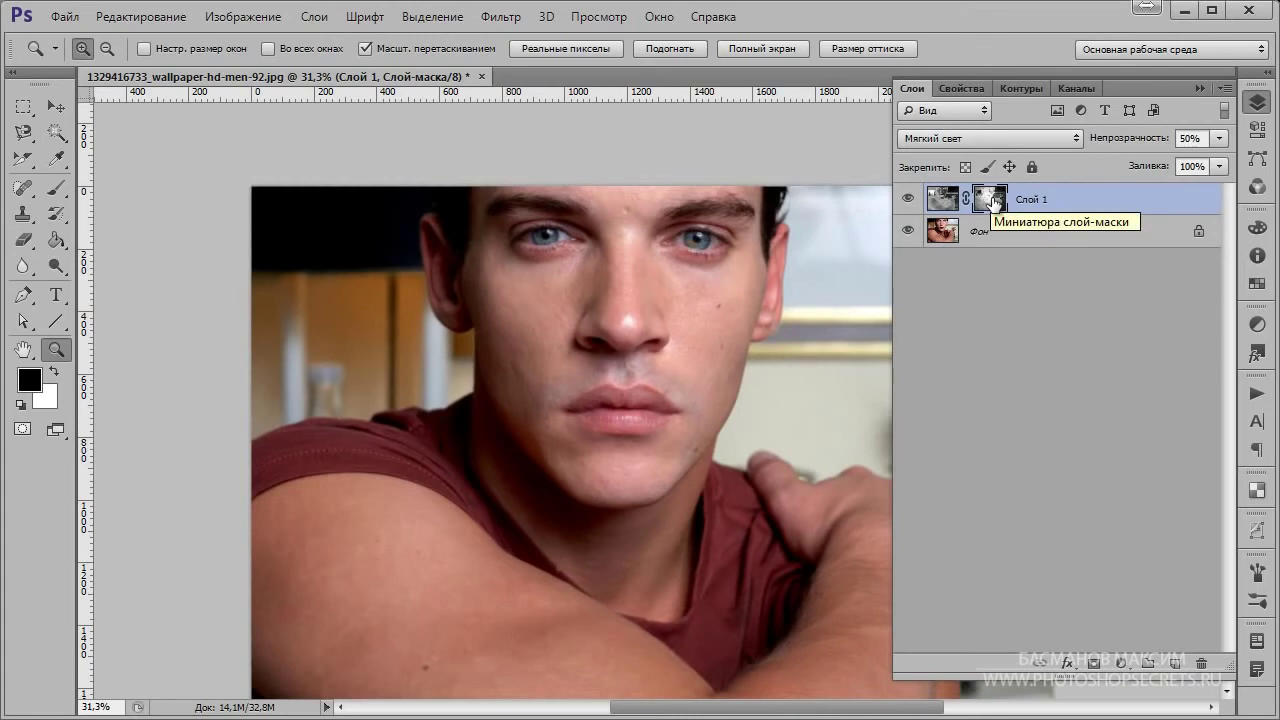
- Display the layer mask on its own, inspect its face area close up, and return to the normal image view
left_click(993, 203, "alt")
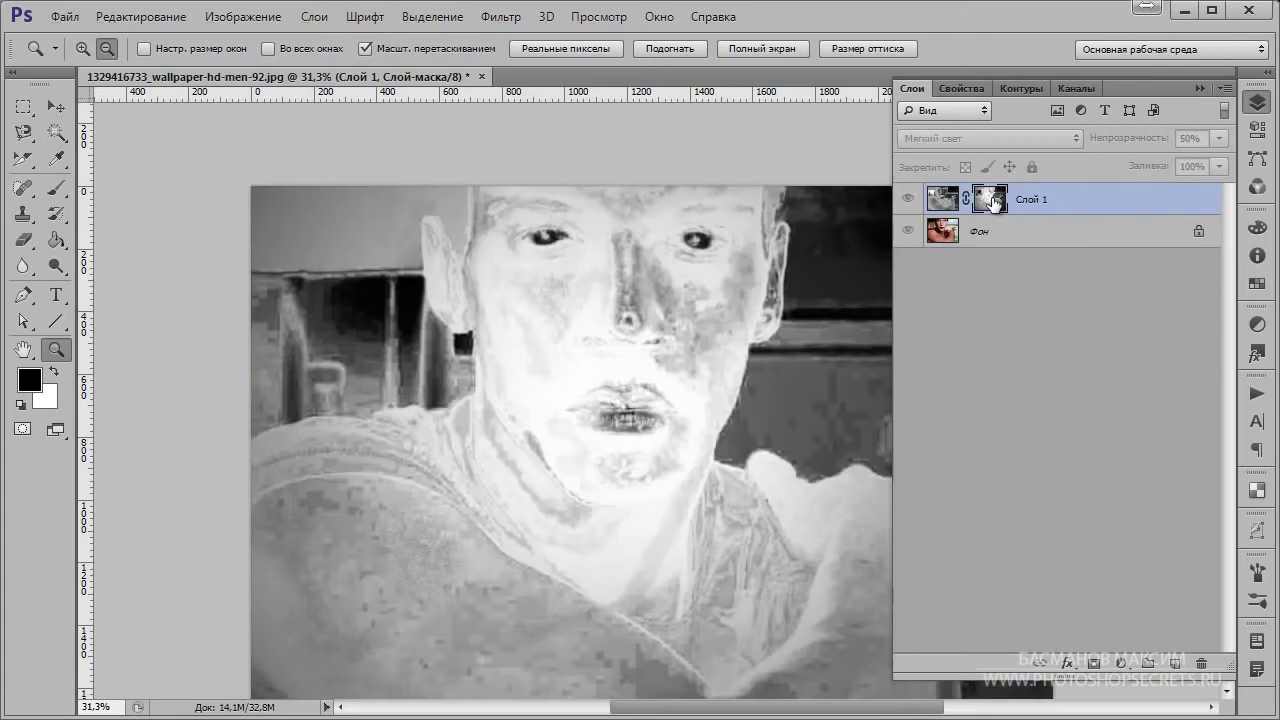
left_click_drag(640, 340, 531, 339)
left_click(800, 298)
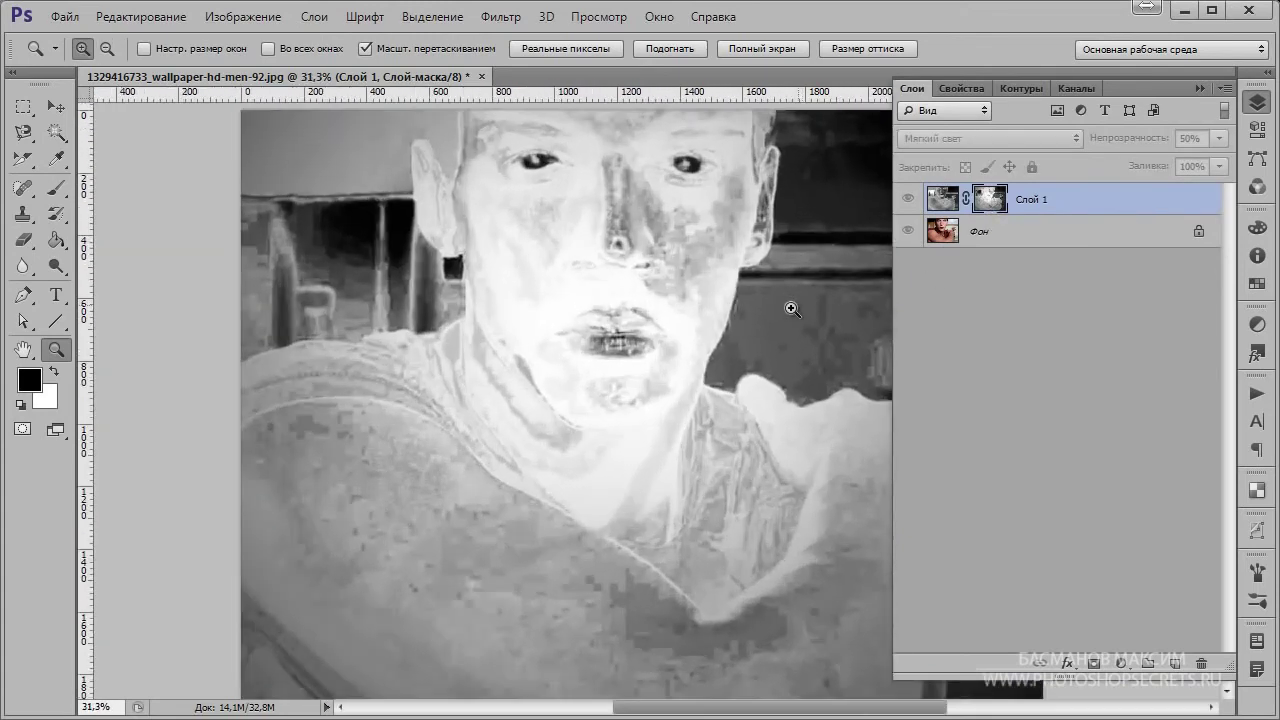
left_click(686, 217)
left_click(651, 206)
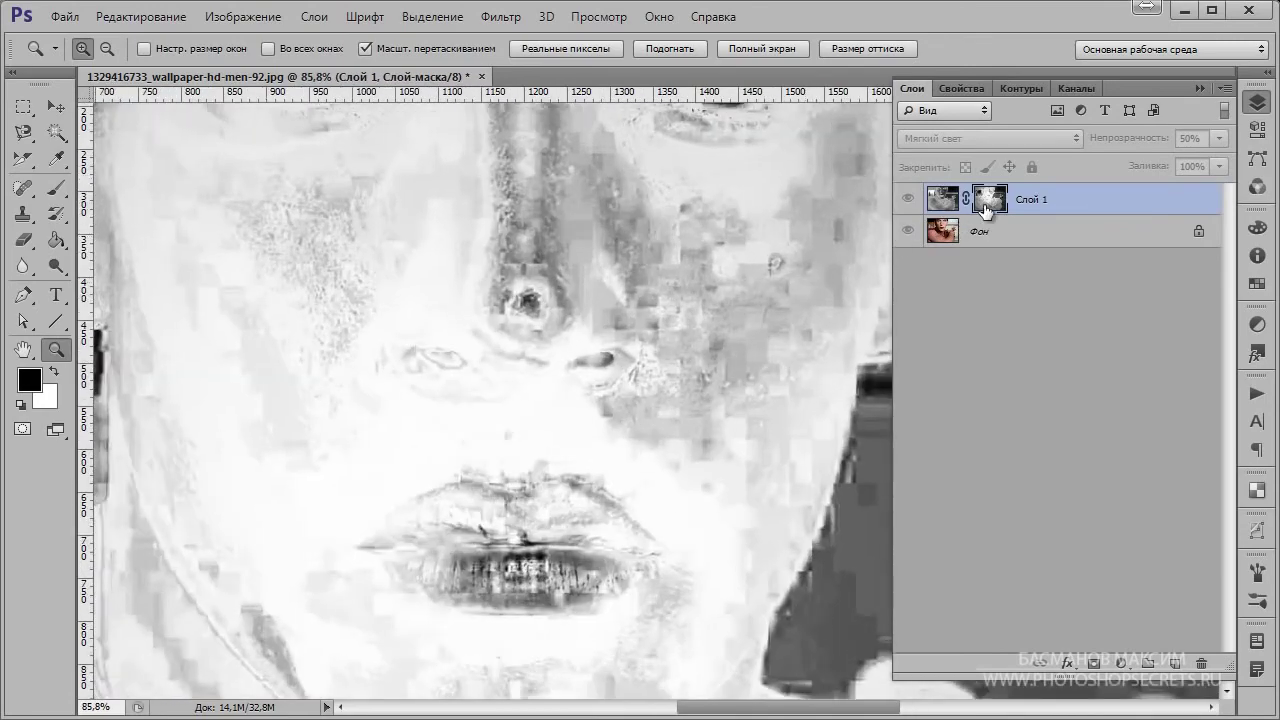
left_click(987, 208, "alt")
left_click_drag(731, 414, 839, 260)
- Compare the portrait with the masked Soft Light layer hidden and shown, leaving the layer visible
left_click(908, 199)
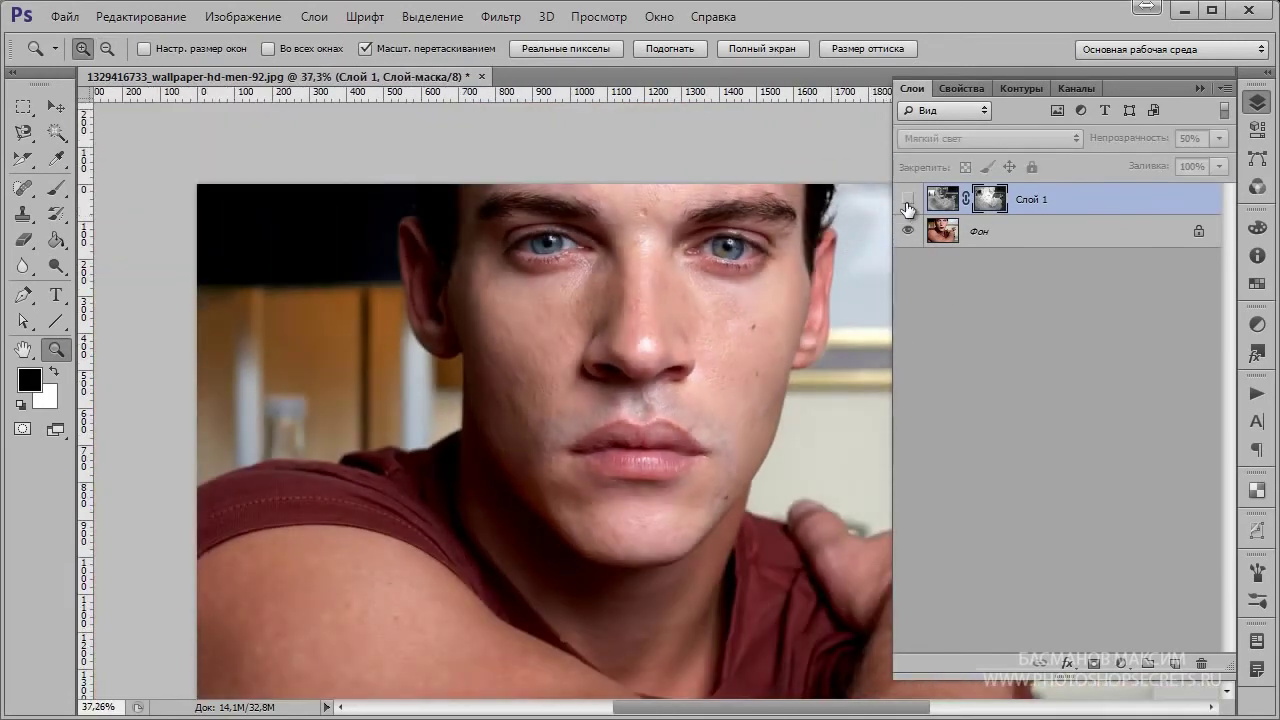
left_click(908, 199)
left_click(908, 200)
left_click(908, 200)
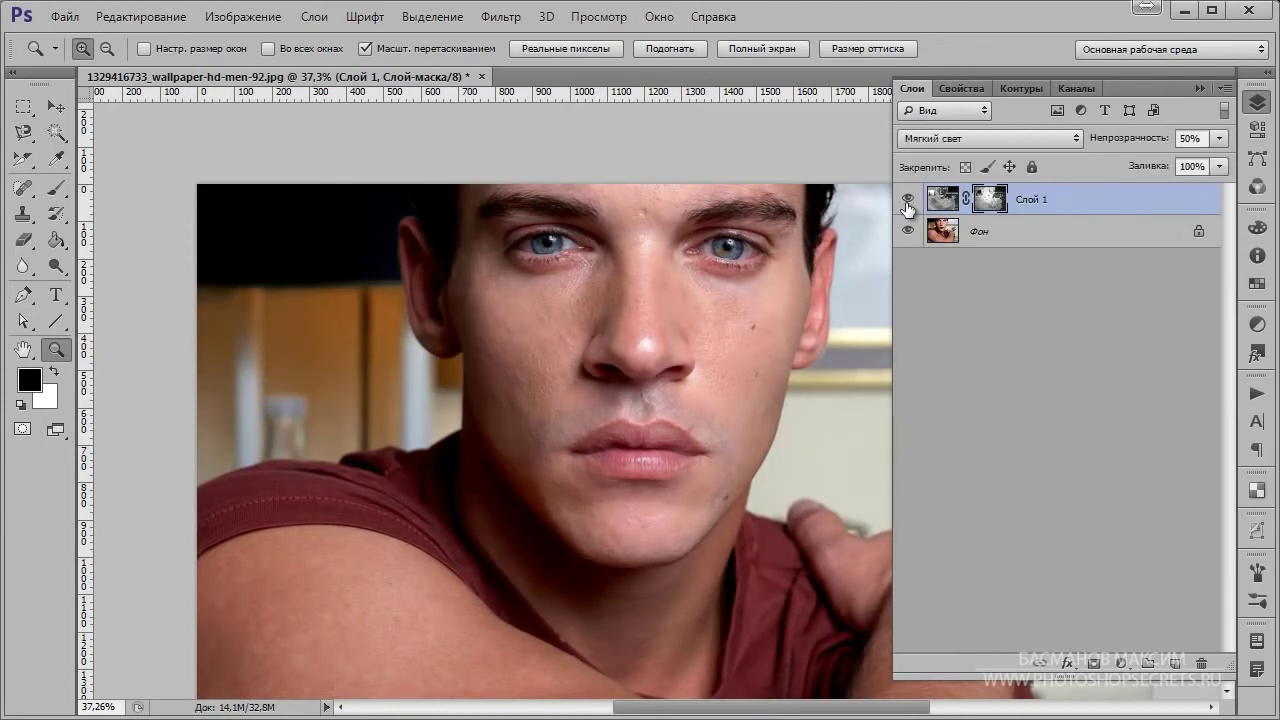
left_click(908, 200)
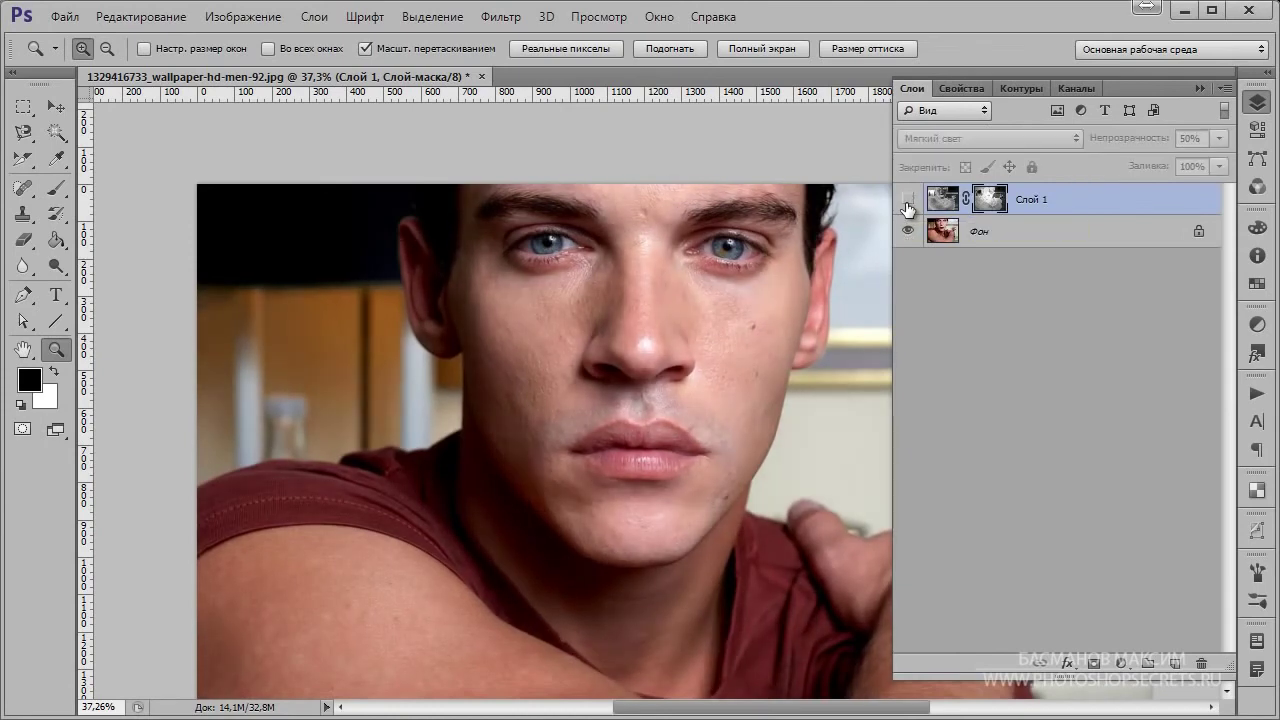
left_click(908, 200)
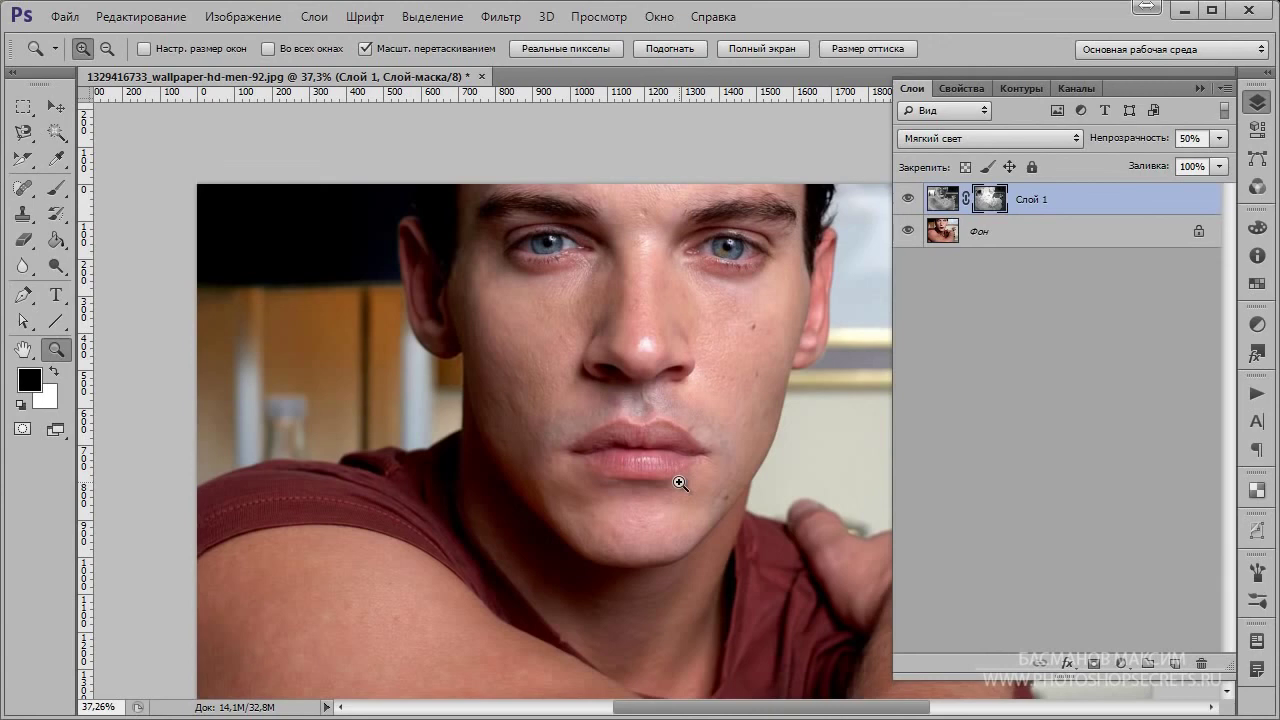
left_click(908, 198)
left_click(908, 198)
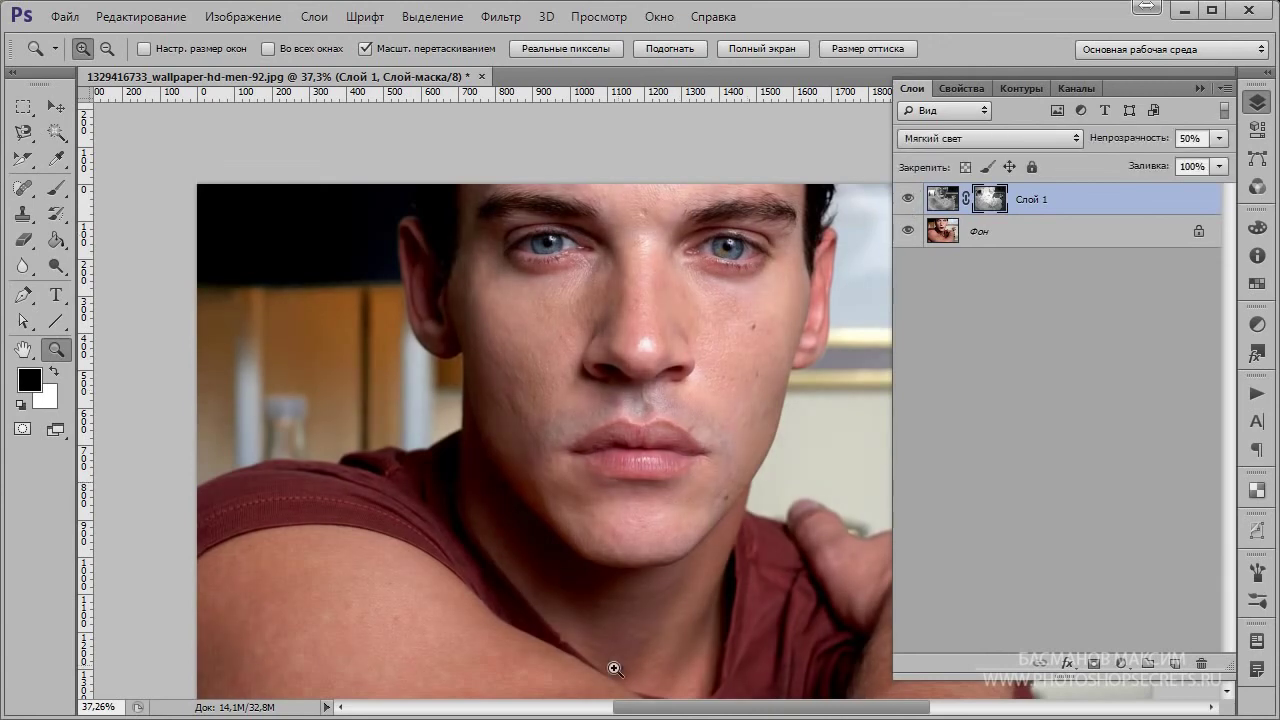